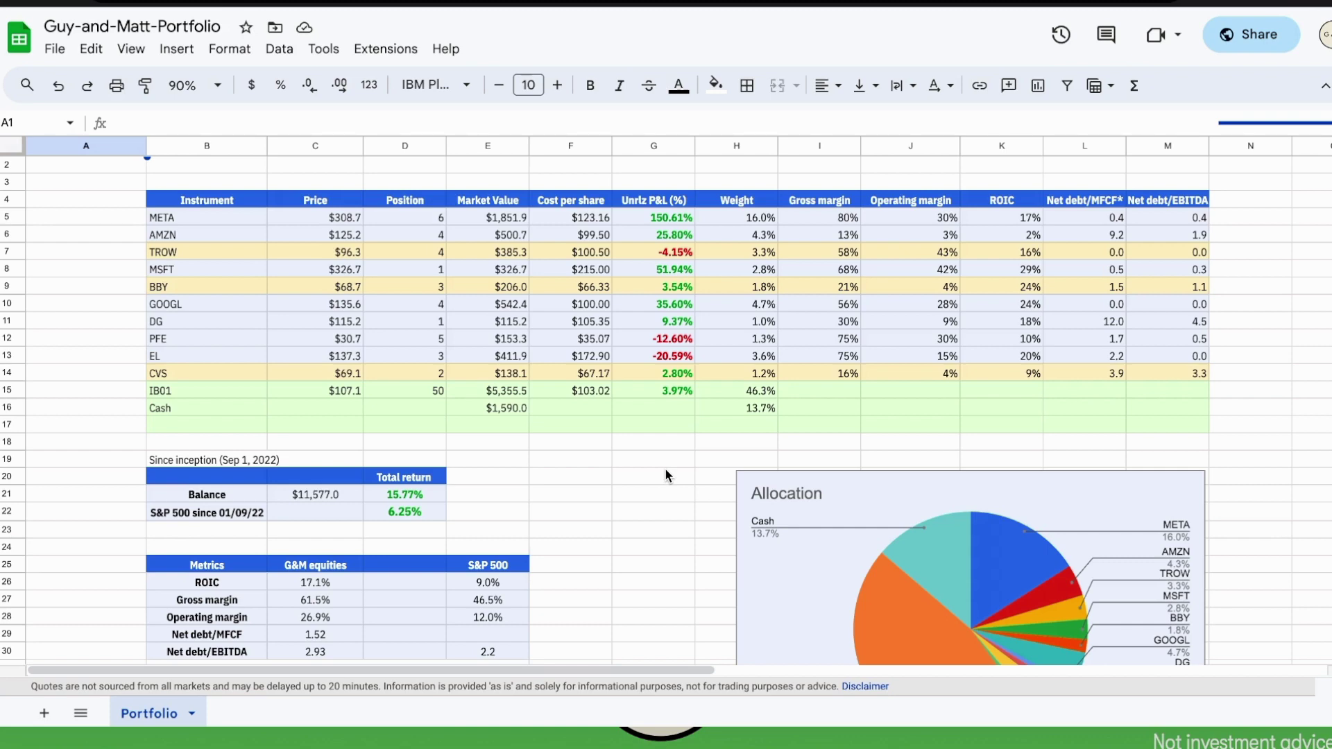
Inspect the live price and unrealised P&L calculations for the TROW, PFE and EL entries.
{"action": "left_click", "coordinate": [647, 256]}
{"action": "left_click", "coordinate": [202, 255]}
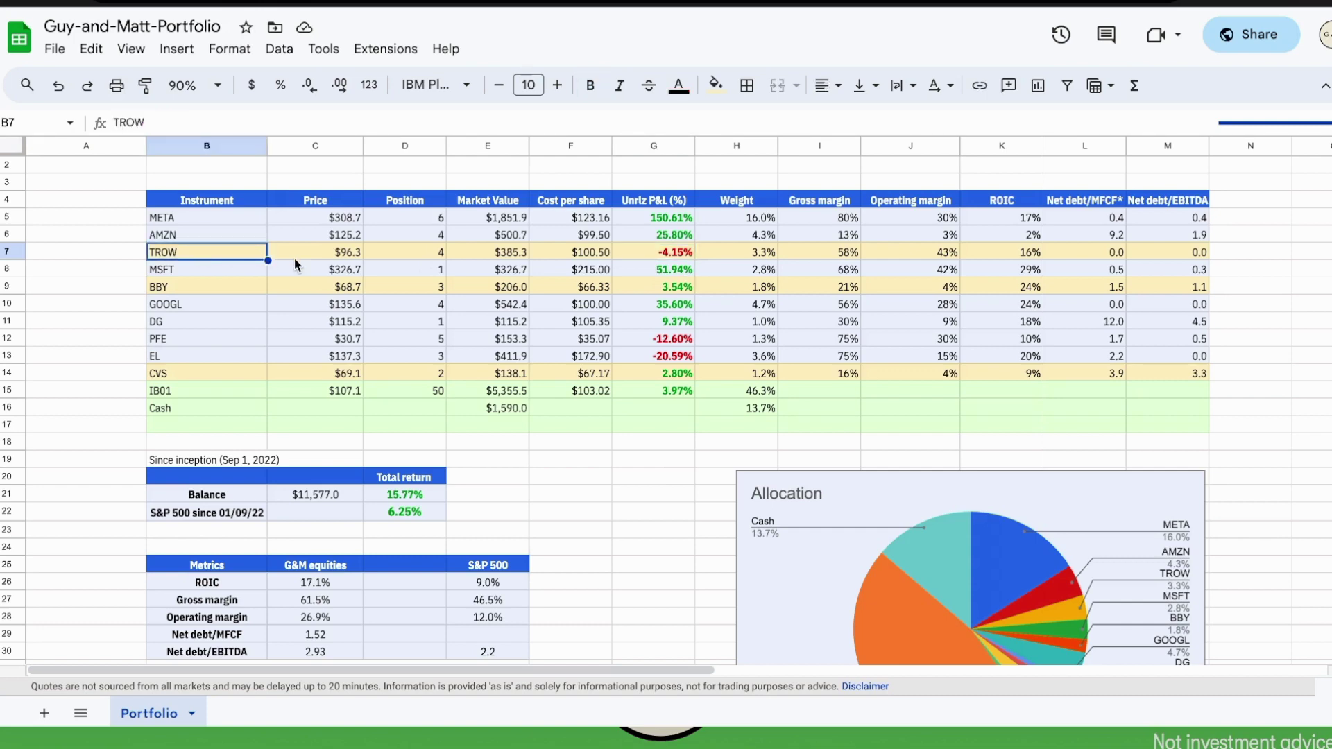
{"action": "left_click", "coordinate": [323, 257]}
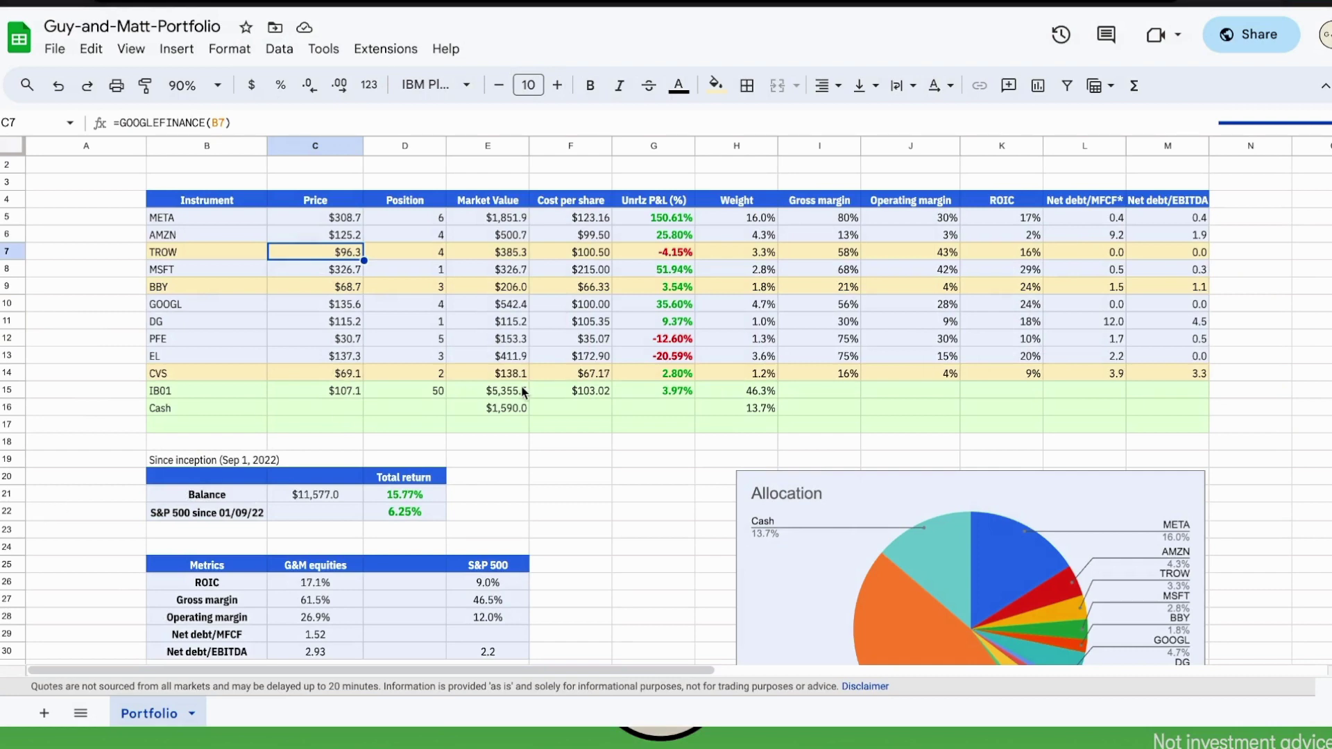
{"action": "left_click", "coordinate": [219, 345]}
{"action": "left_click", "coordinate": [684, 342]}
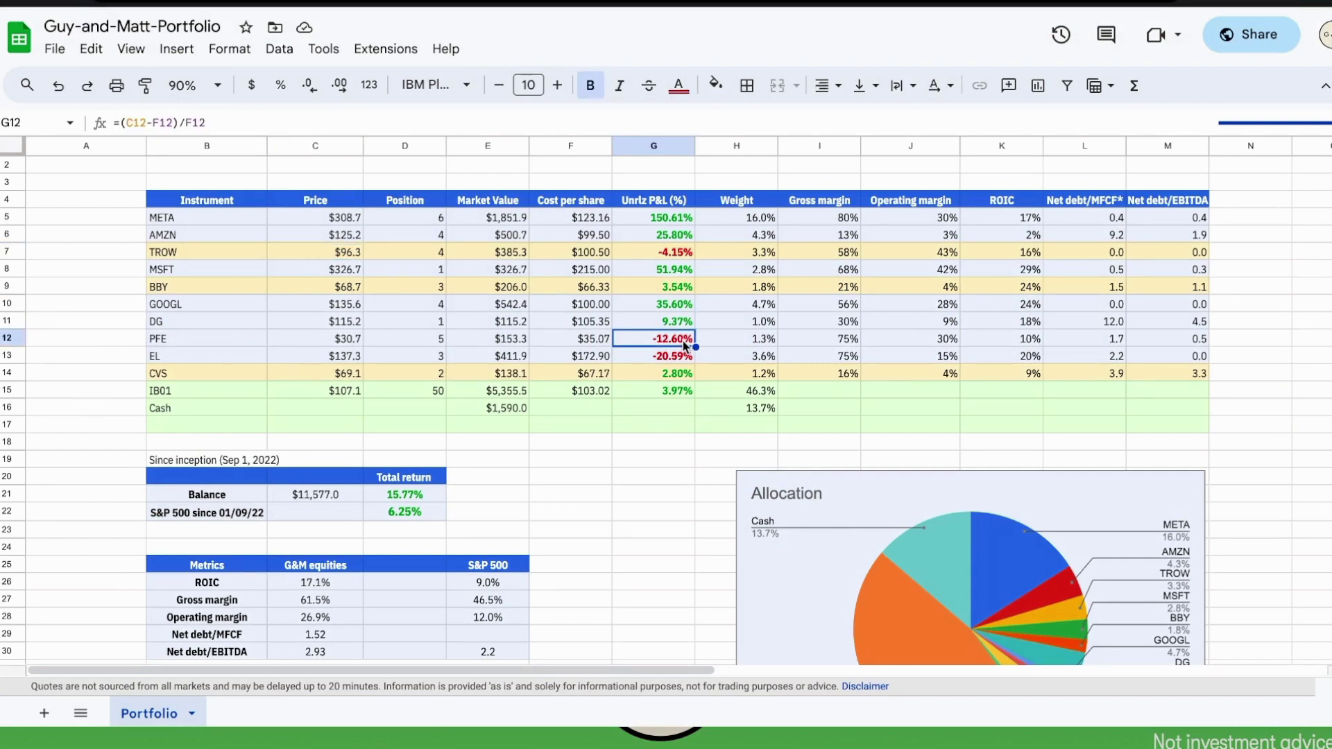
{"action": "left_click", "coordinate": [190, 357]}
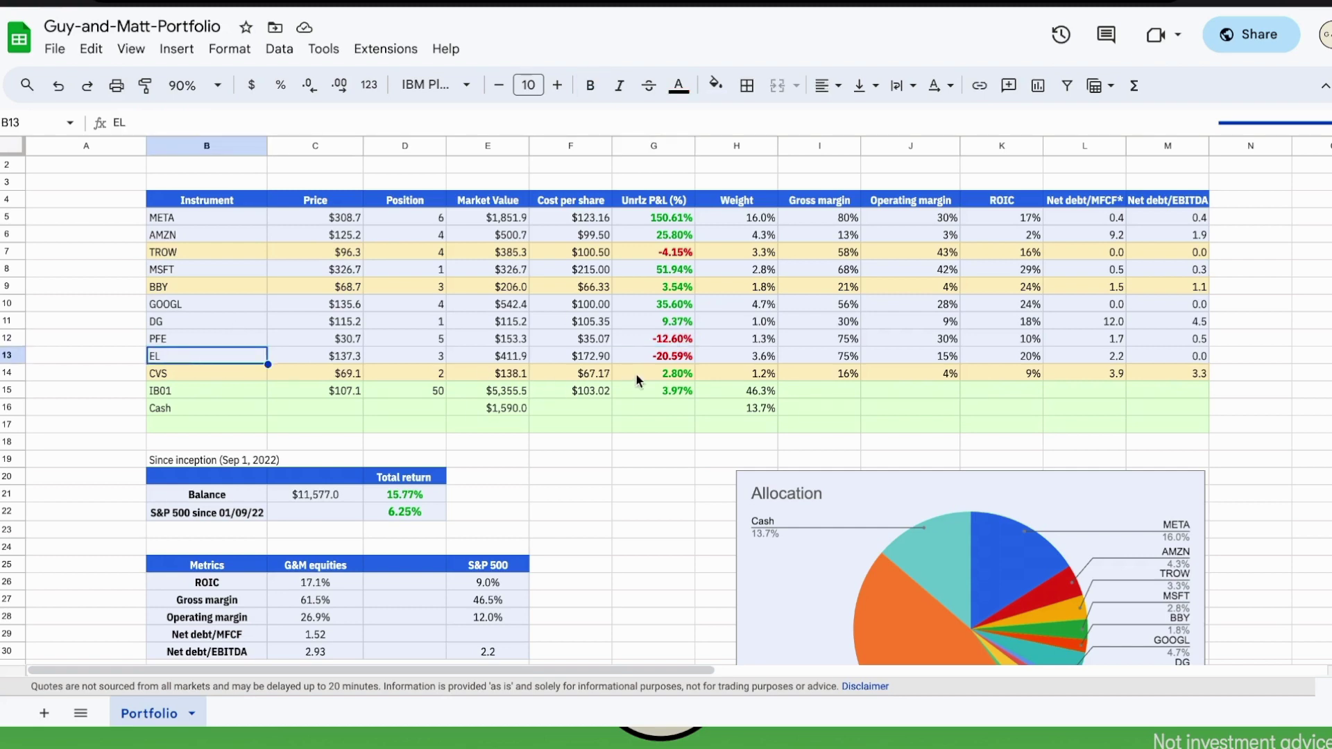
{"action": "left_click", "coordinate": [680, 360]}
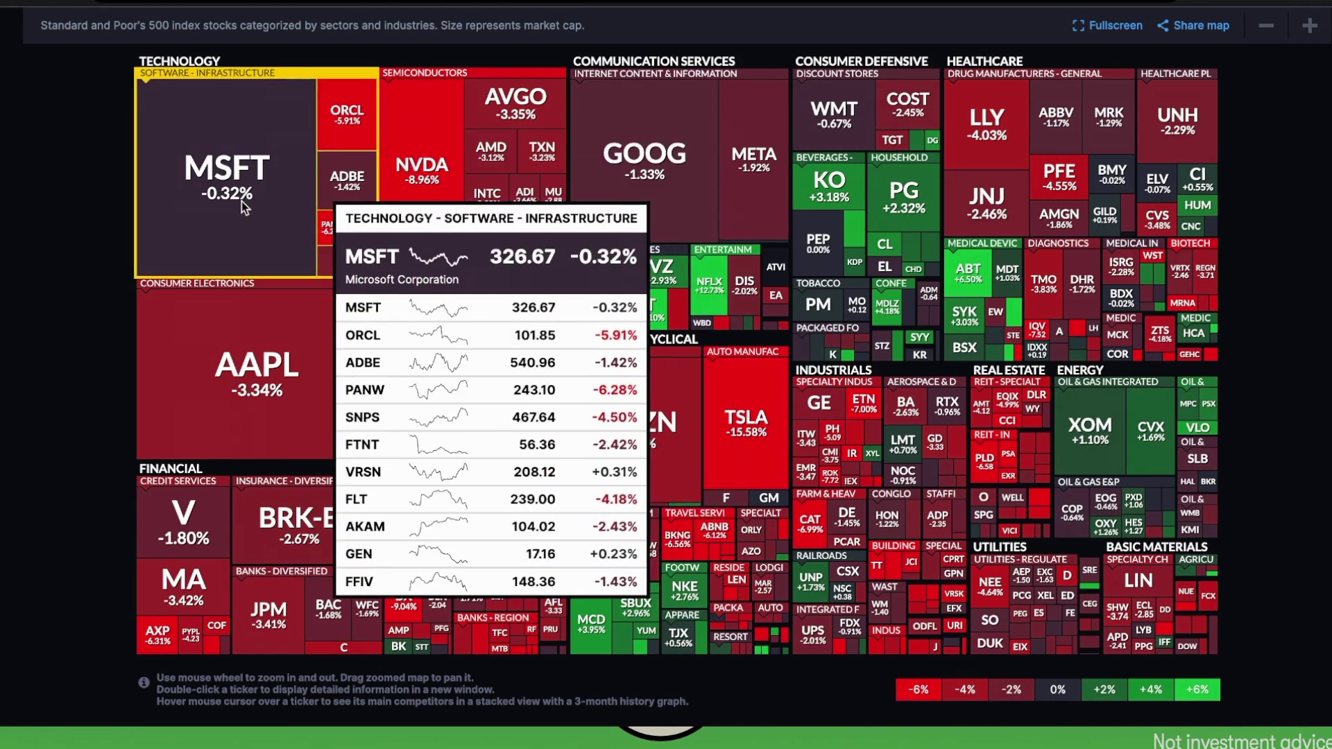
Scroll down through My Global Screen's list of filter conditions.
{"action": "mouse_move", "coordinate": [669, 164]}
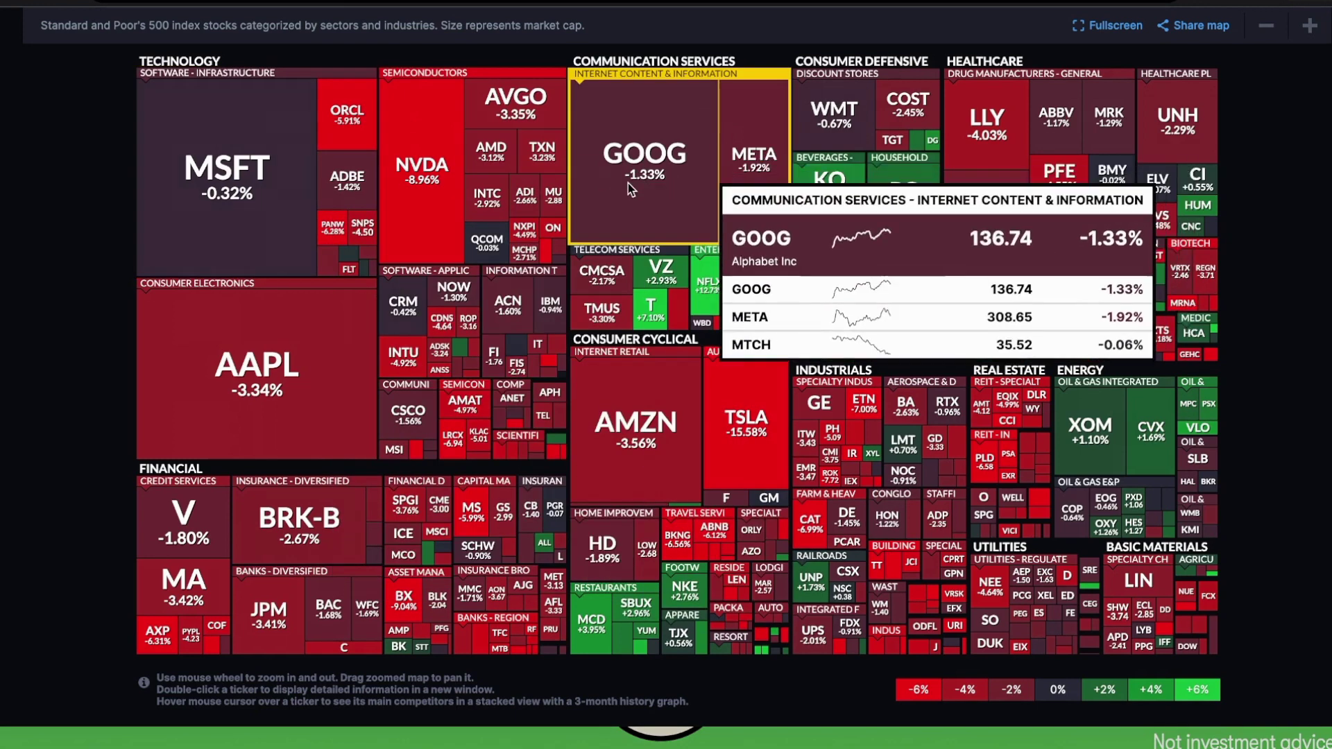
{"action": "mouse_move", "coordinate": [781, 197]}
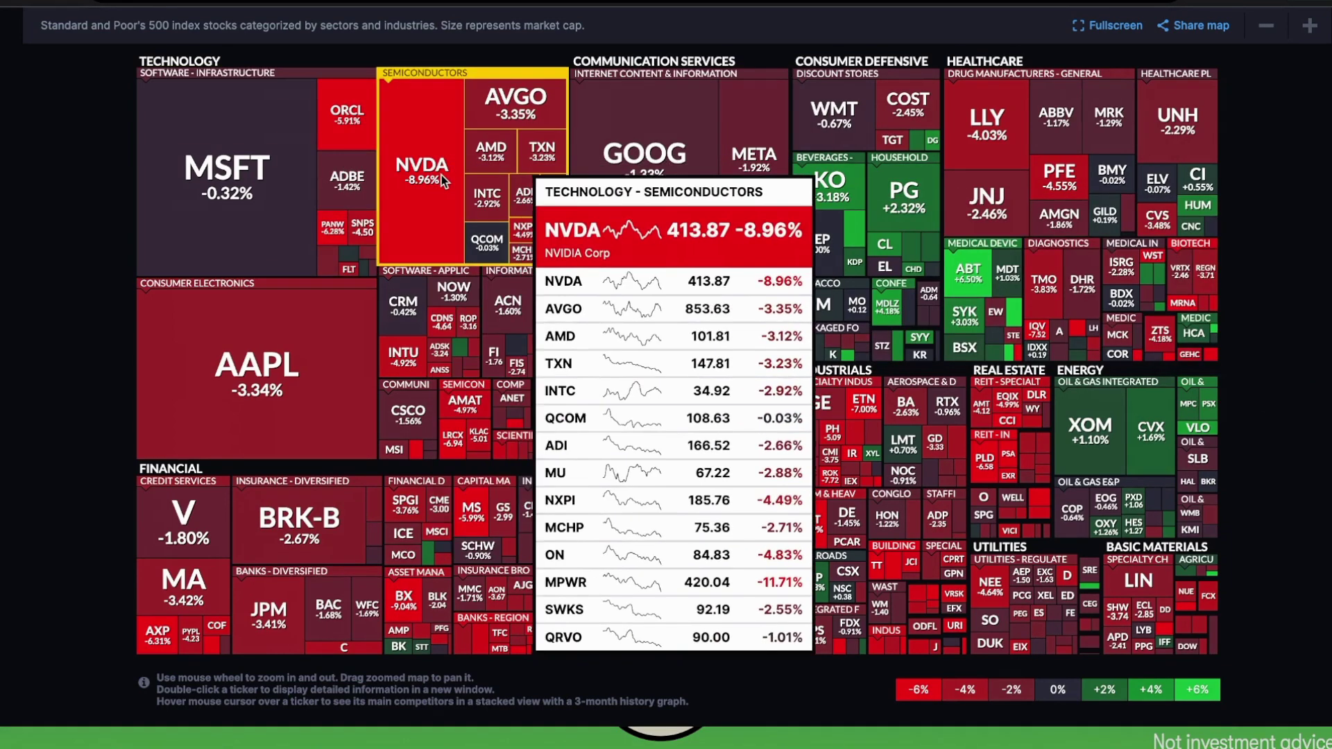
{"action": "mouse_move", "coordinate": [561, 360]}
{"action": "mouse_move", "coordinate": [735, 440]}
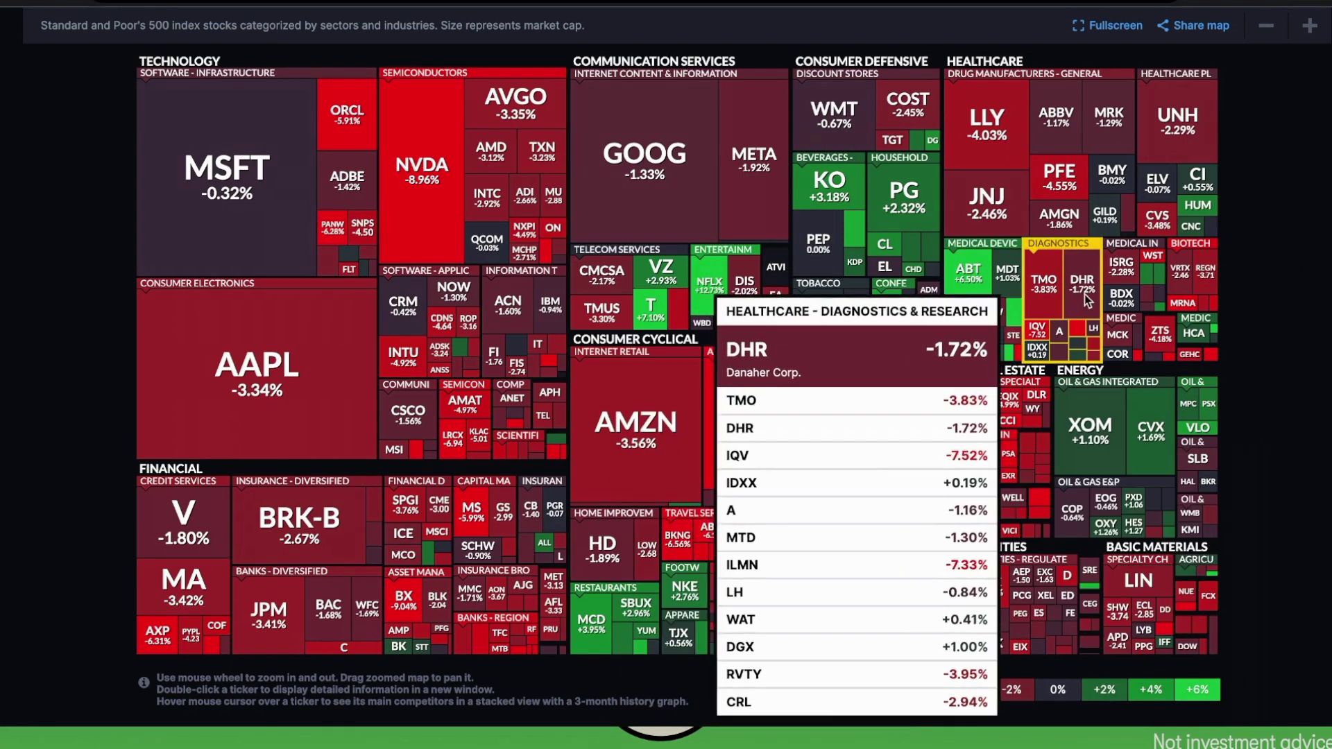
{"action": "mouse_move", "coordinate": [1059, 193]}
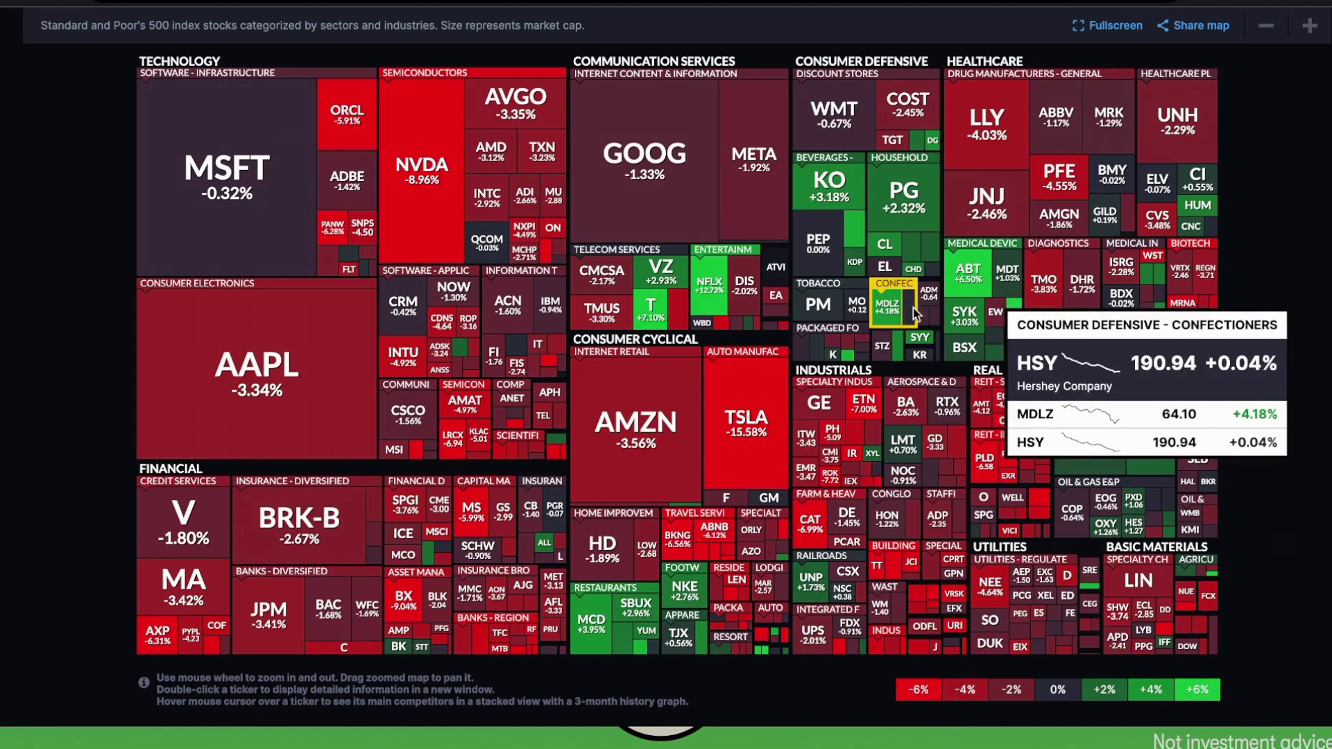
{"action": "mouse_move", "coordinate": [886, 271]}
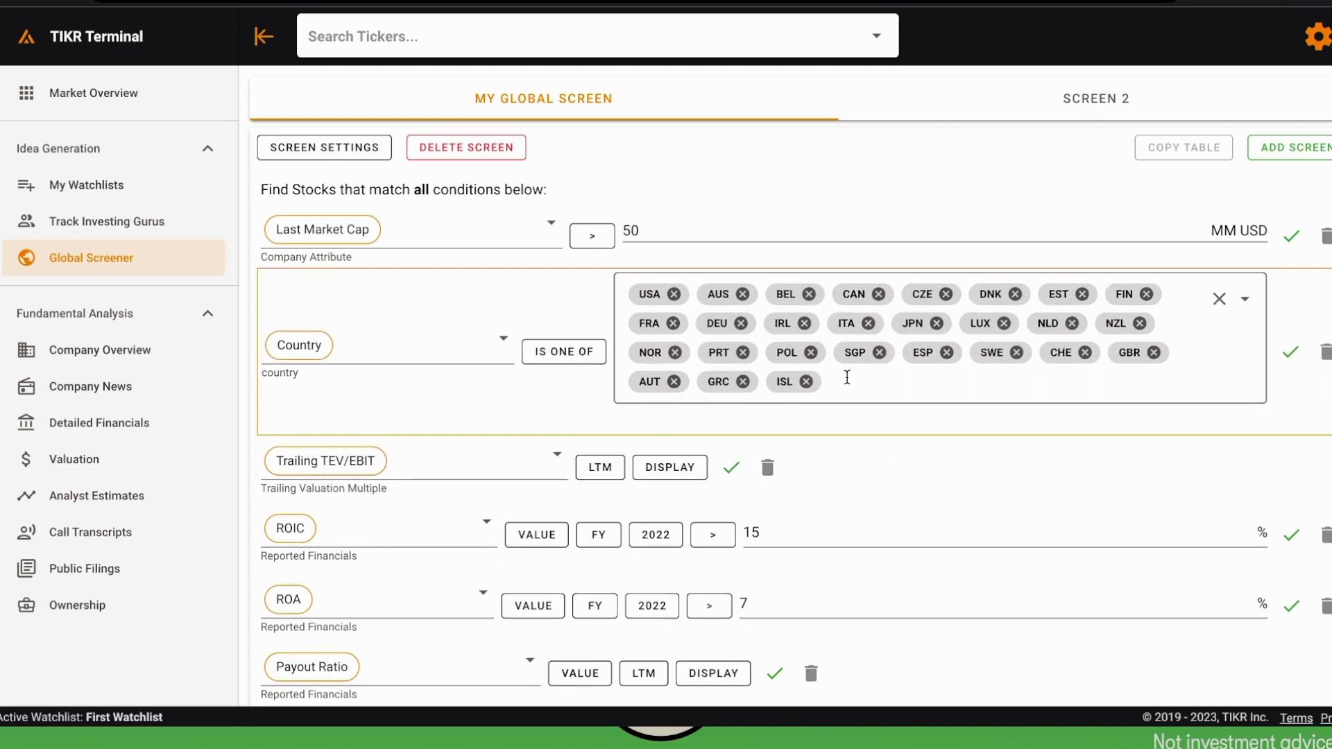
{"action": "scroll", "coordinate": [847, 377], "scroll_direction": "down", "scroll_amount": 3}
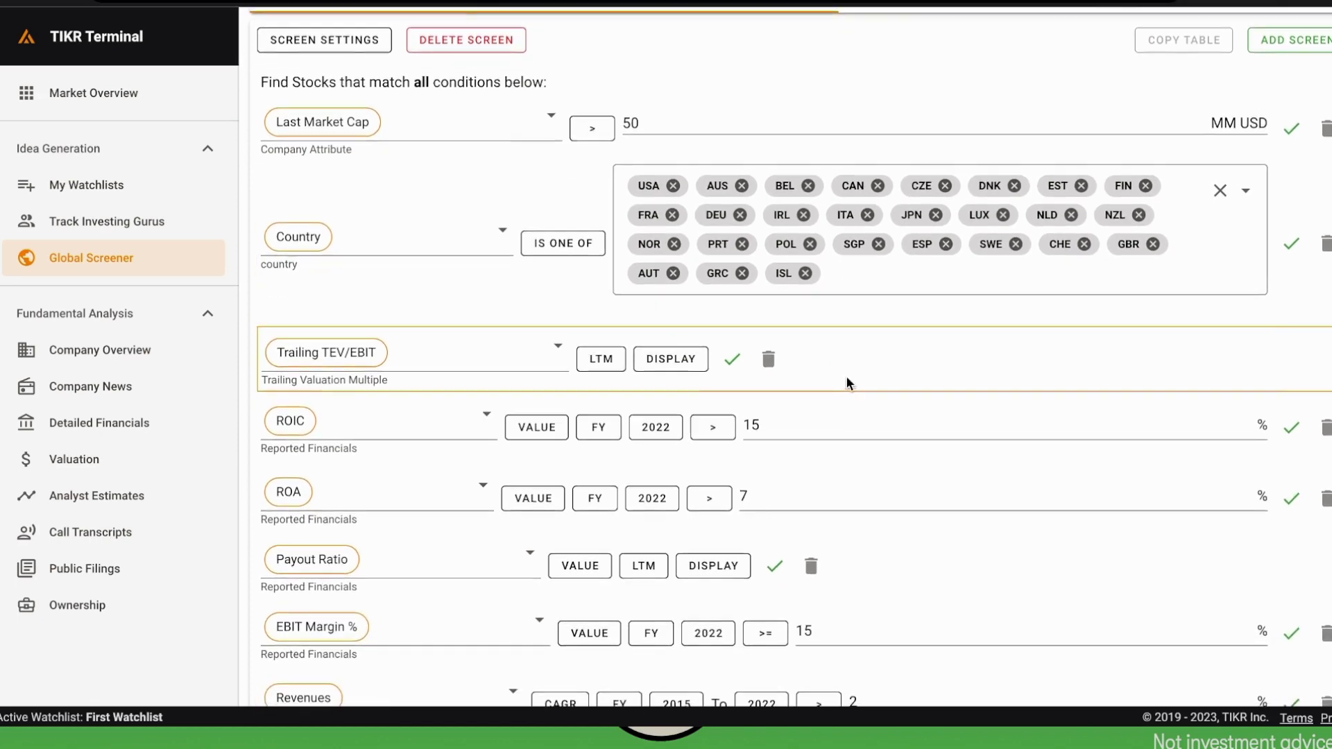
{"action": "scroll", "coordinate": [847, 378], "scroll_direction": "up", "scroll_amount": 3}
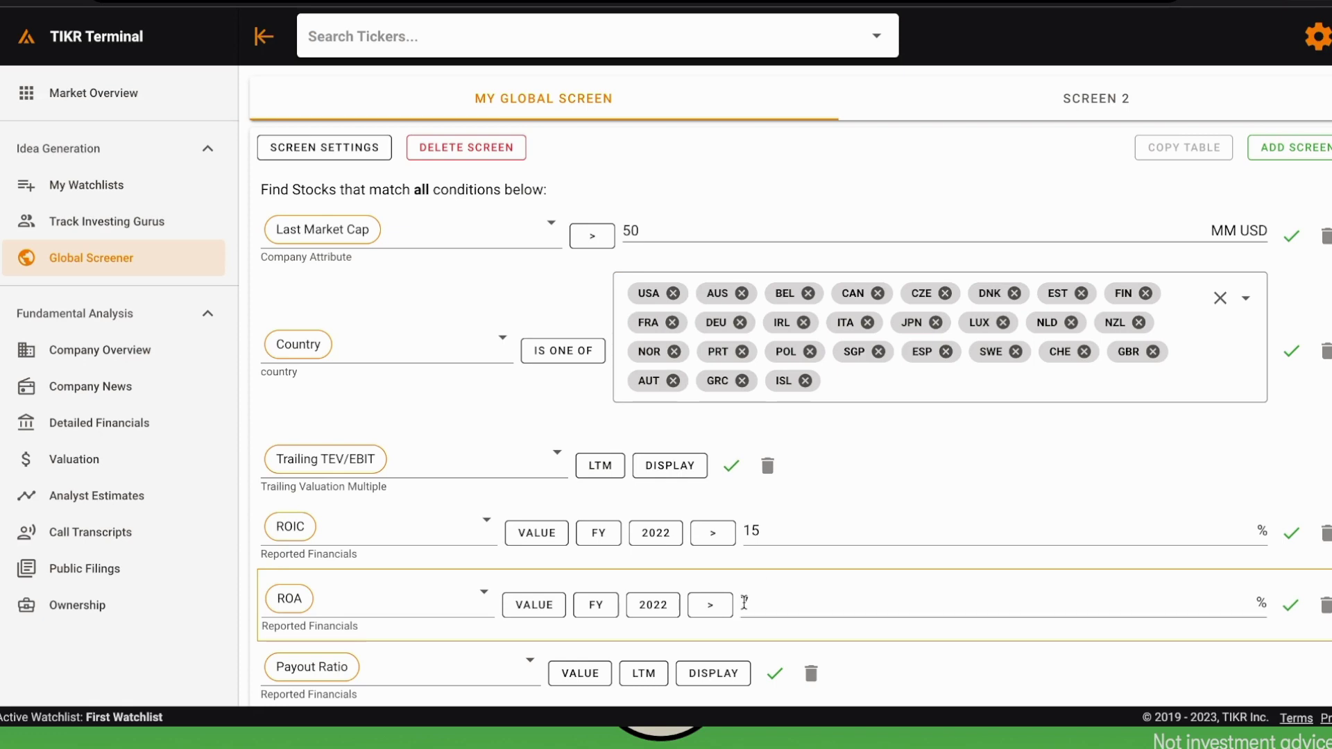
{"action": "scroll", "coordinate": [744, 603], "scroll_direction": "down", "scroll_amount": 5}
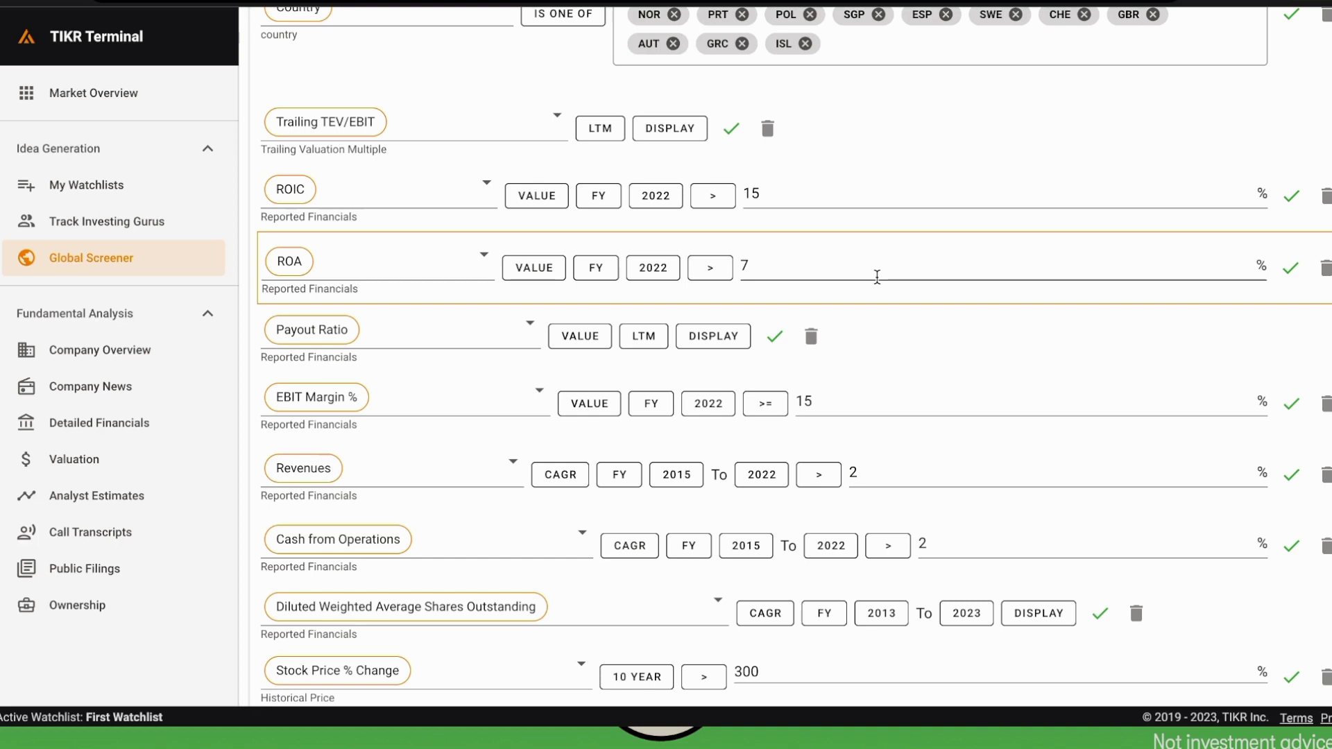
{"action": "scroll", "coordinate": [888, 281], "scroll_direction": "down", "scroll_amount": 1}
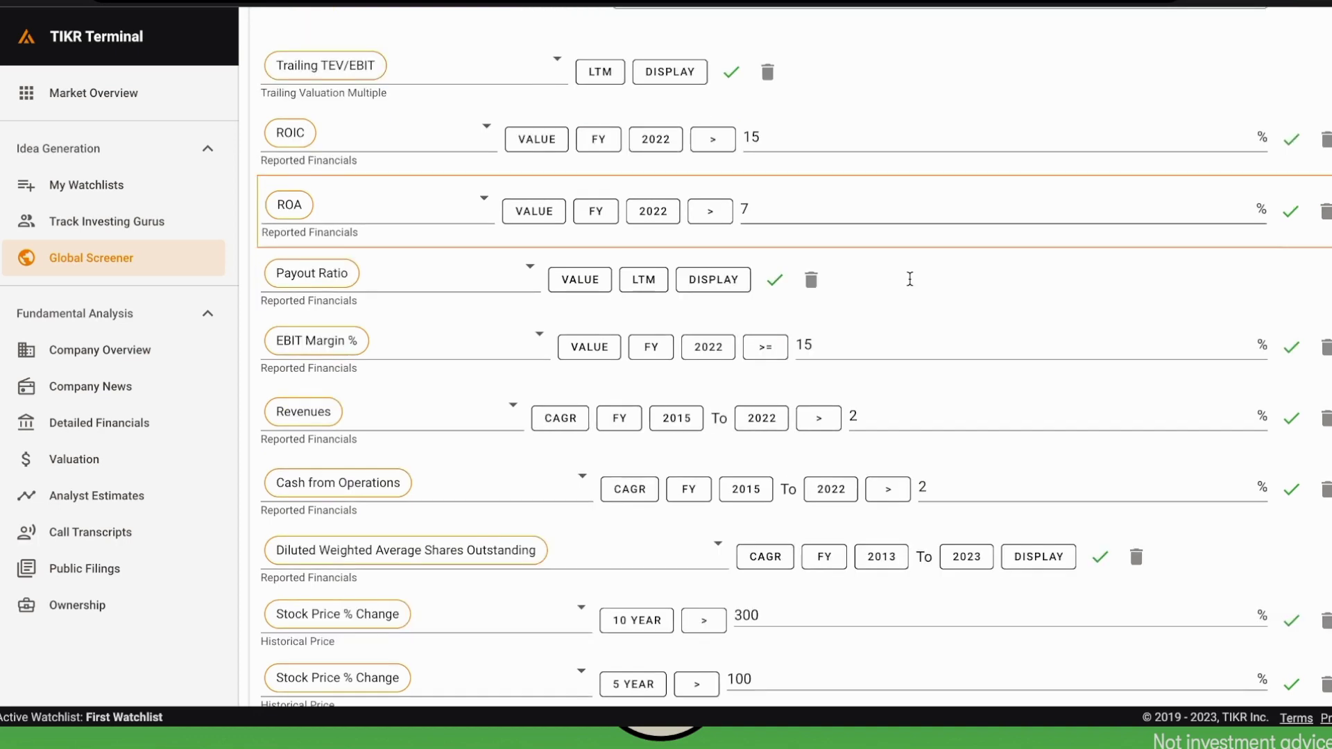
{"action": "scroll", "coordinate": [910, 285], "scroll_direction": "down", "scroll_amount": 1}
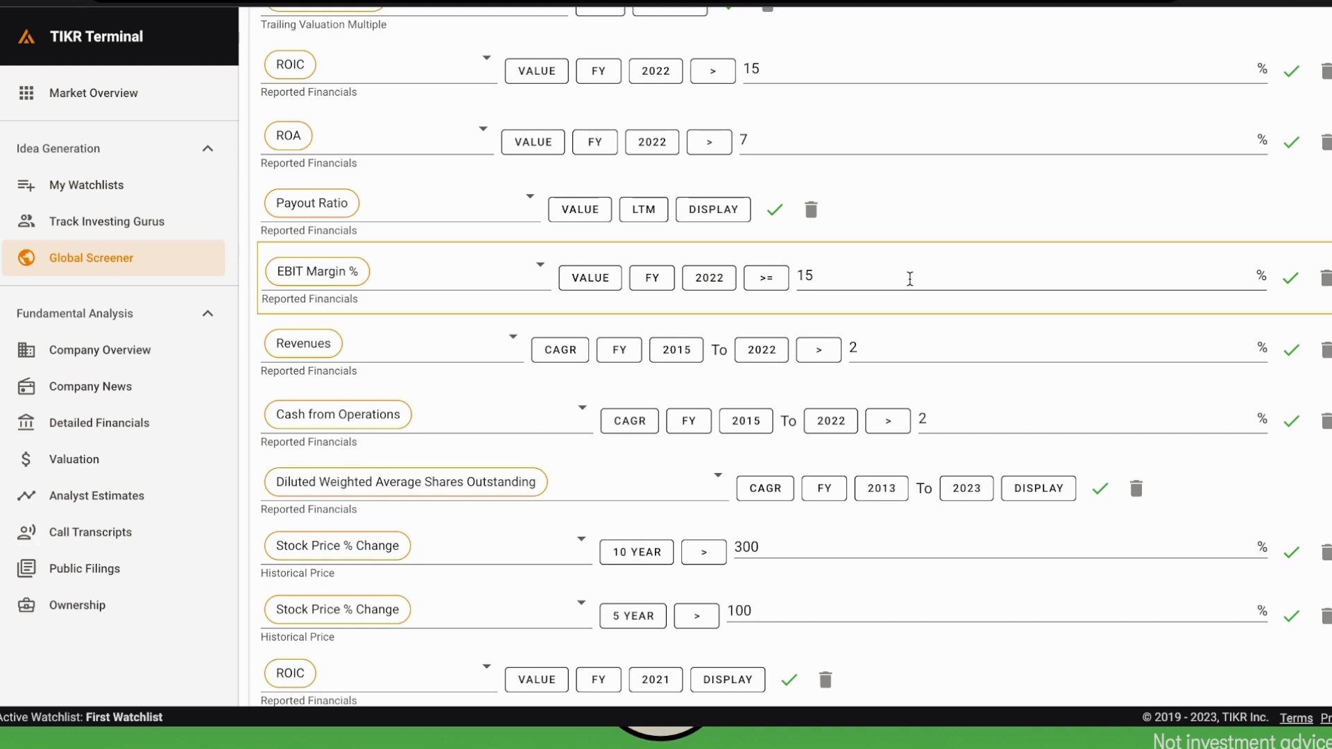
{"action": "scroll", "coordinate": [911, 279], "scroll_direction": "down", "scroll_amount": 3}
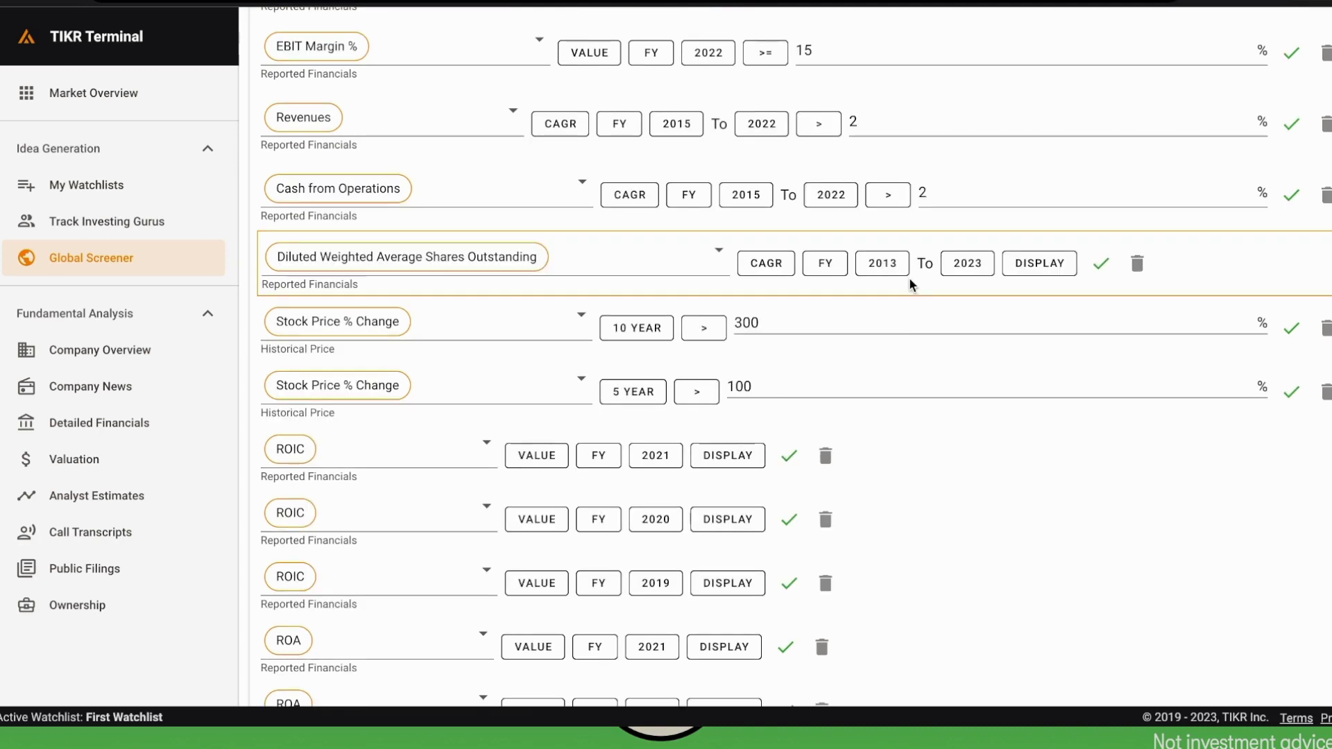
{"action": "scroll", "coordinate": [909, 279], "scroll_direction": "down", "scroll_amount": 2}
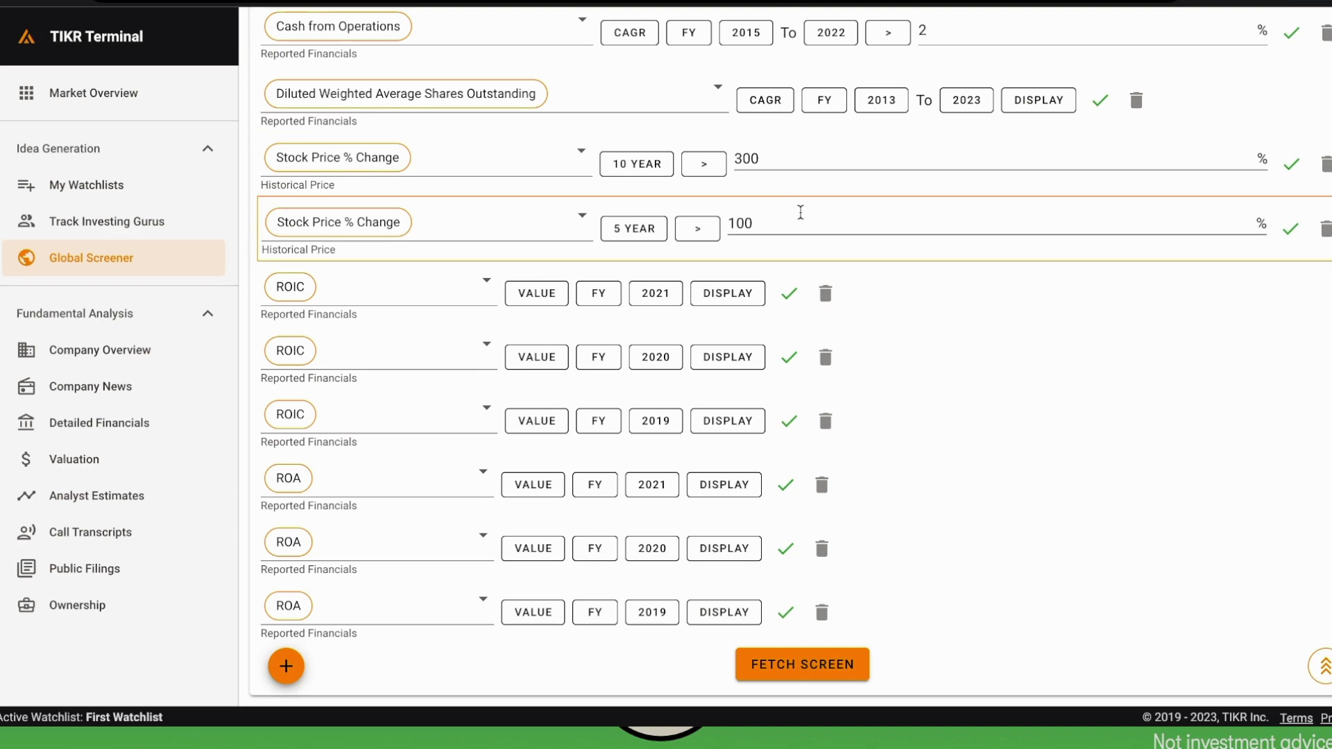
{"action": "scroll", "coordinate": [800, 212], "scroll_direction": "up", "scroll_amount": 2}
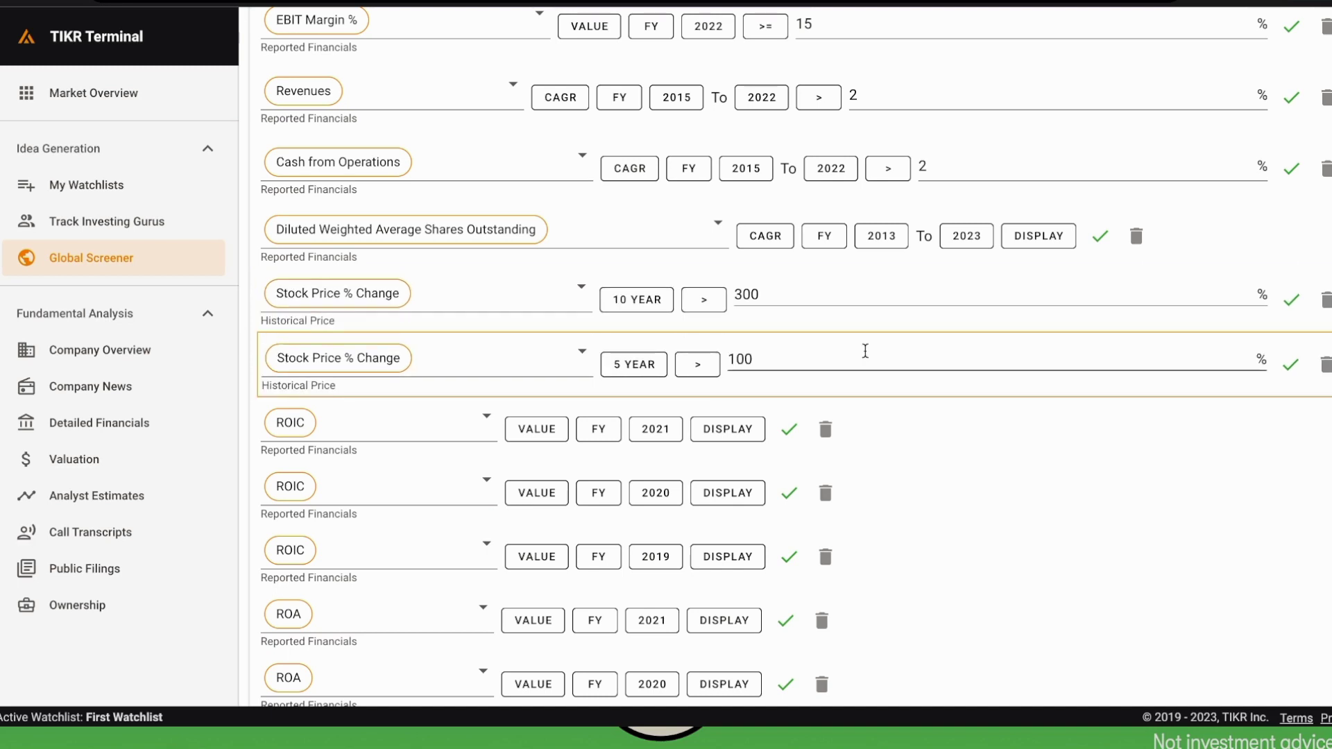
{"action": "scroll", "coordinate": [866, 351], "scroll_direction": "down", "scroll_amount": 2}
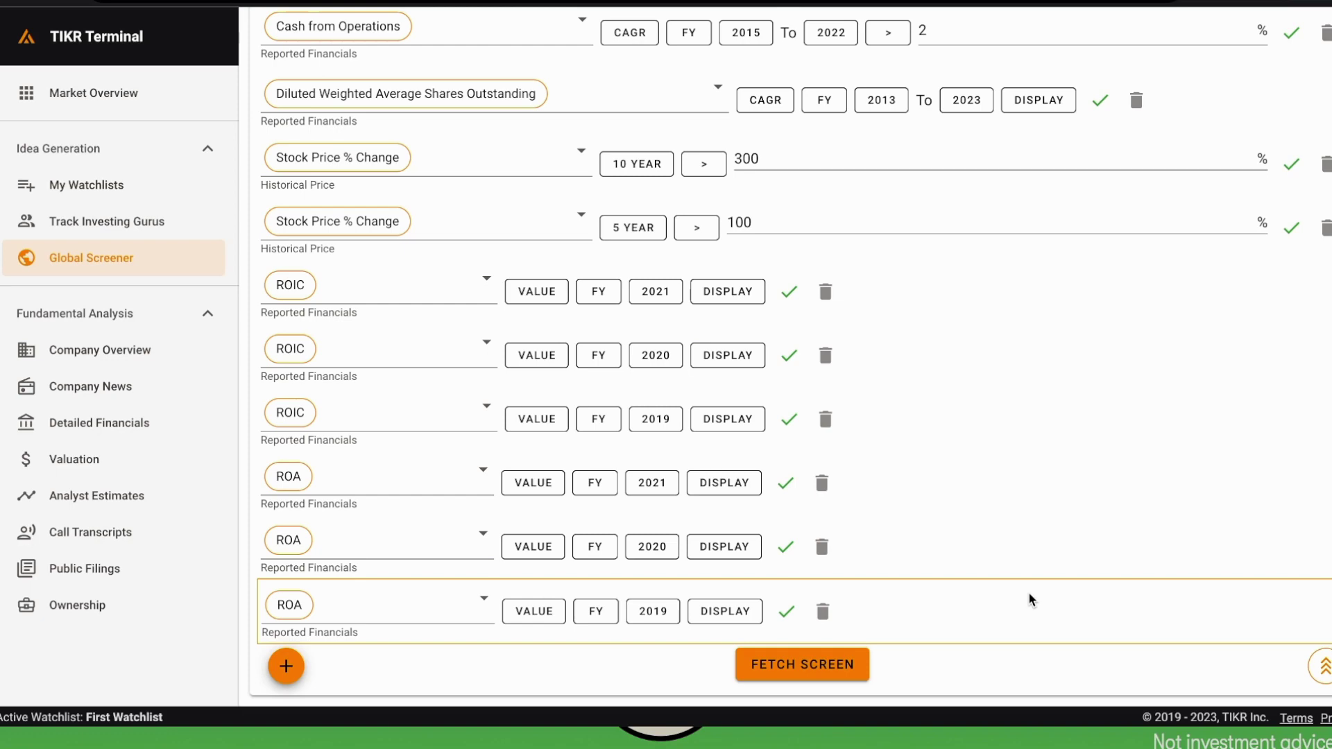
{"action": "left_click", "coordinate": [826, 665]}
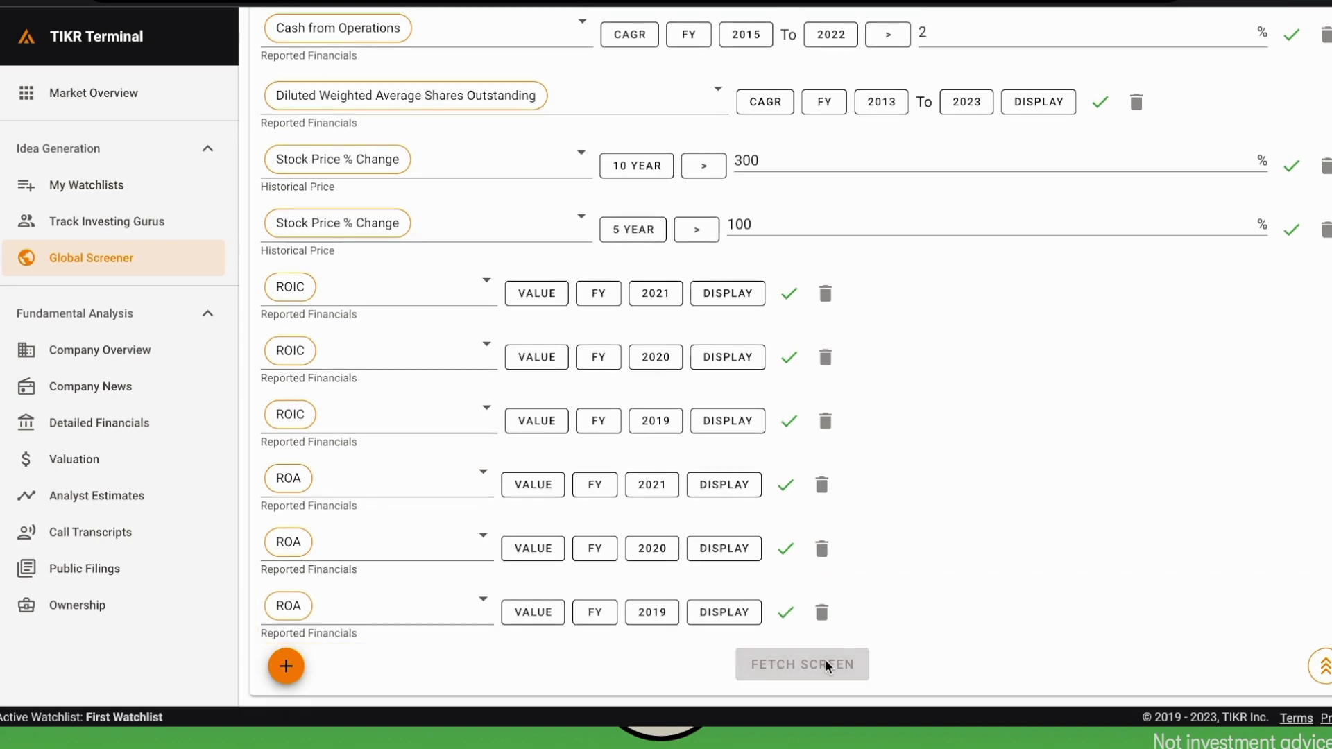
Scroll down to the summary statistics and 137-company results table led by Apple, Microsoft and Alphabet.
{"action": "scroll", "coordinate": [827, 666], "scroll_direction": "down", "scroll_amount": 8}
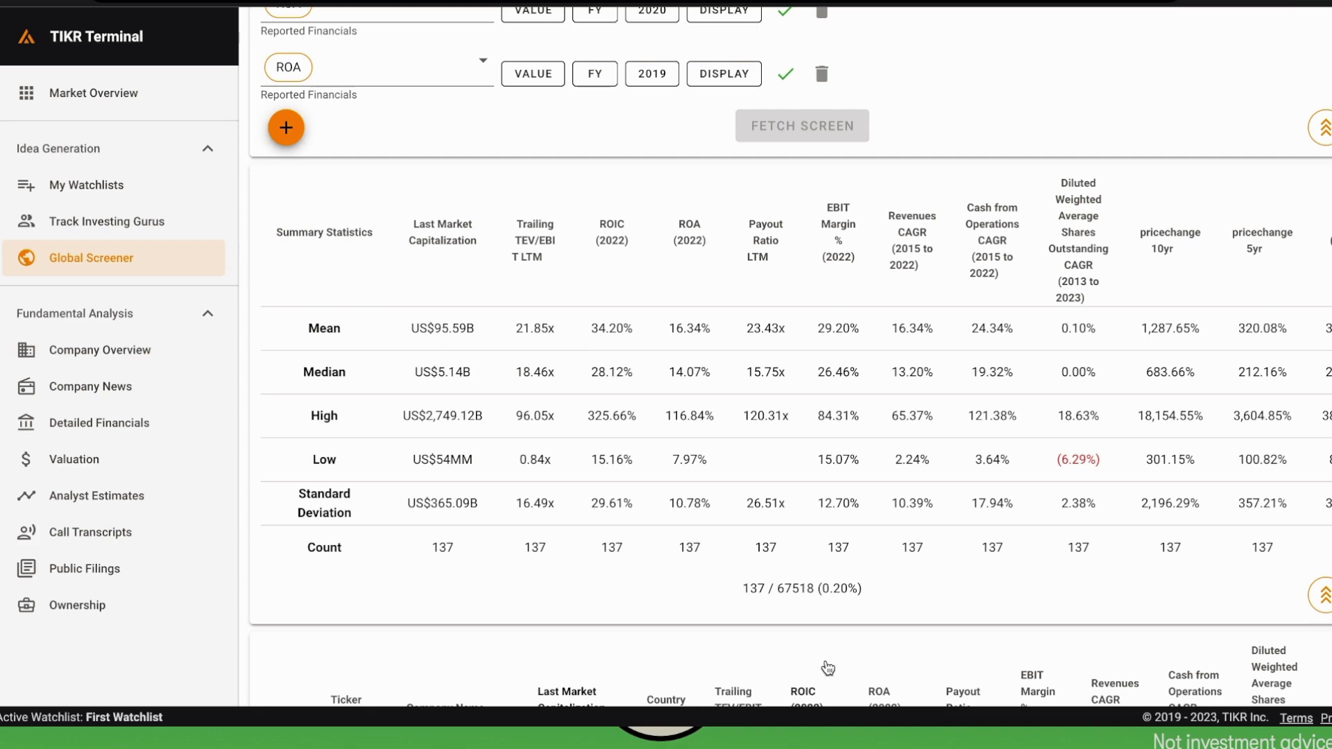
{"action": "scroll", "coordinate": [817, 550], "scroll_direction": "down", "scroll_amount": 3}
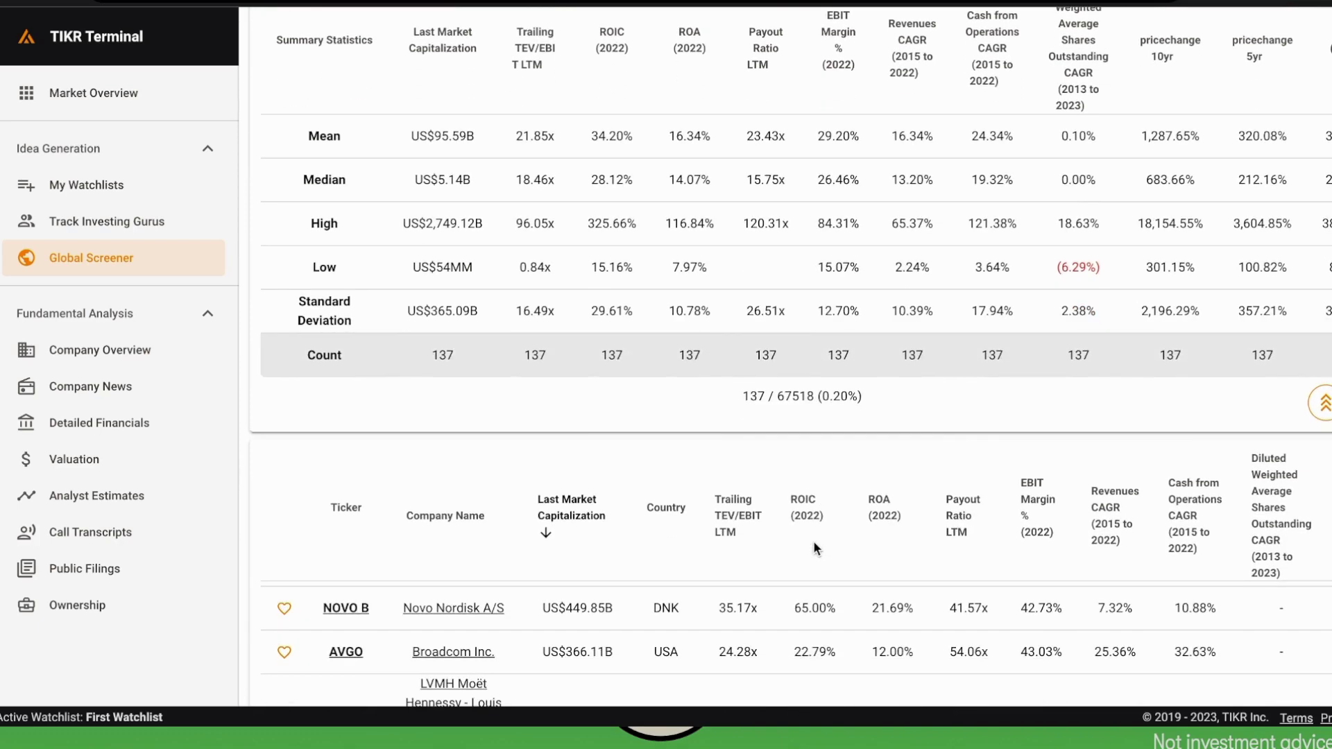
{"action": "scroll", "coordinate": [817, 550], "scroll_direction": "down", "scroll_amount": 3}
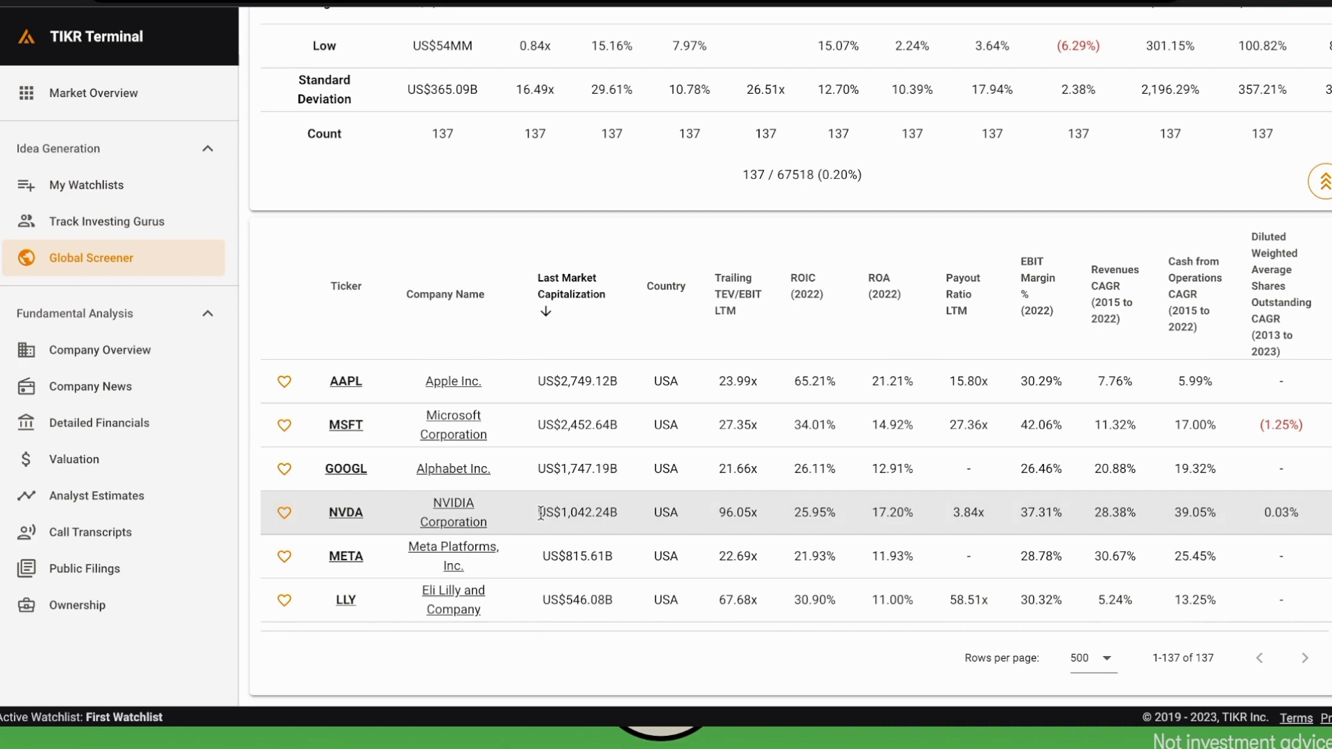
{"action": "scroll", "coordinate": [741, 508], "scroll_direction": "down", "scroll_amount": 5}
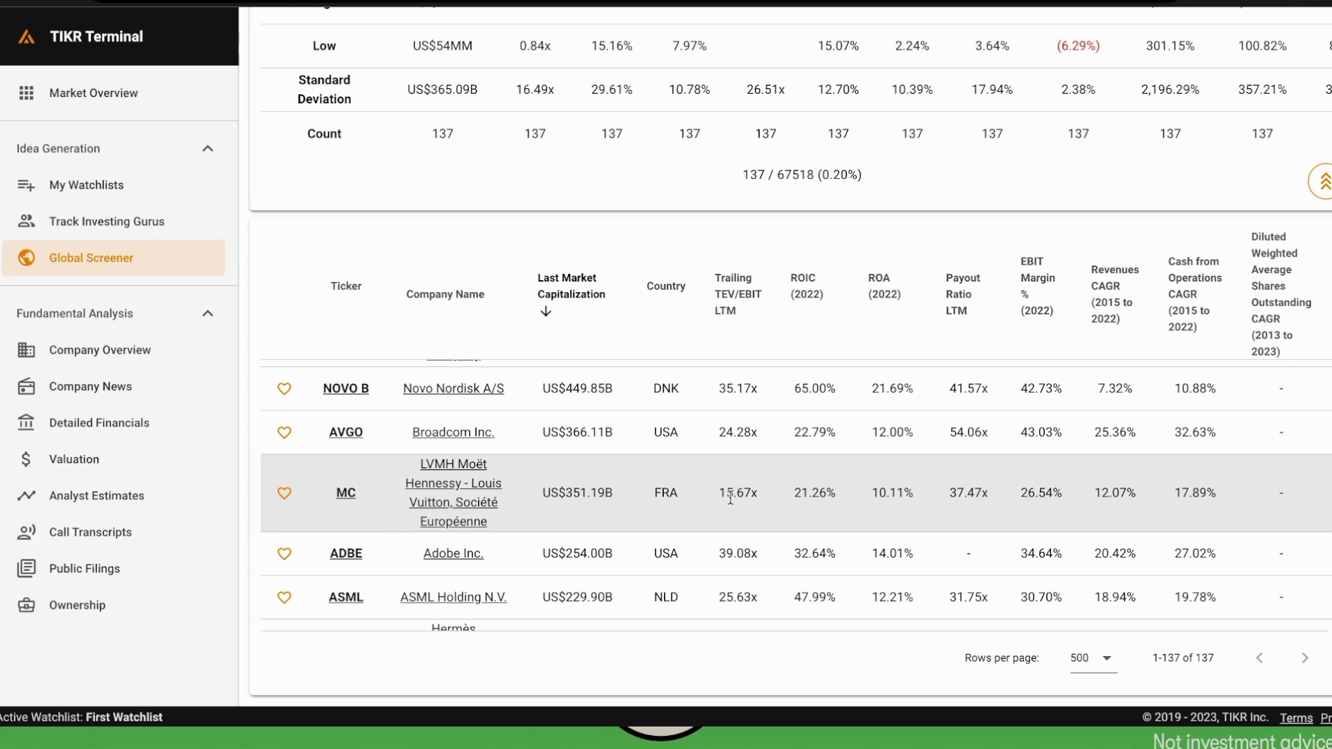
{"action": "scroll", "coordinate": [731, 498], "scroll_direction": "down", "scroll_amount": 4}
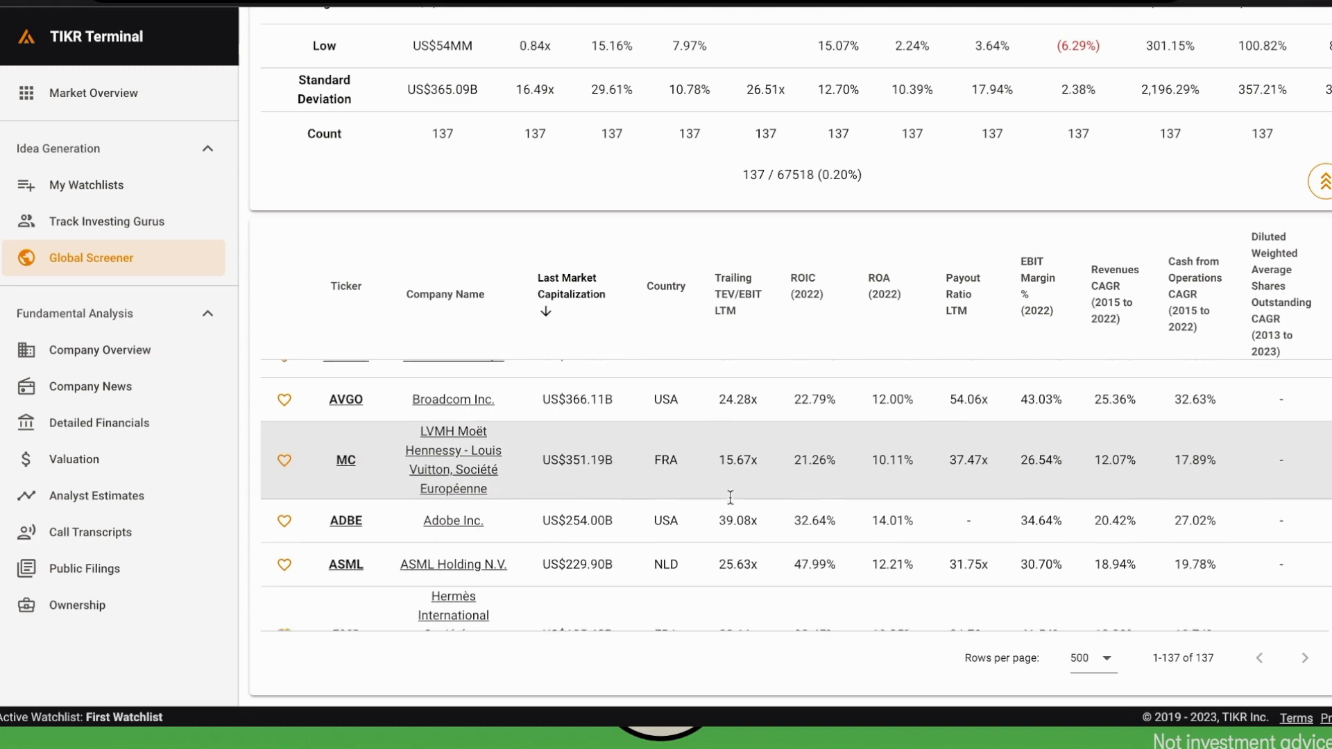
{"action": "scroll", "coordinate": [730, 498], "scroll_direction": "down", "scroll_amount": 5}
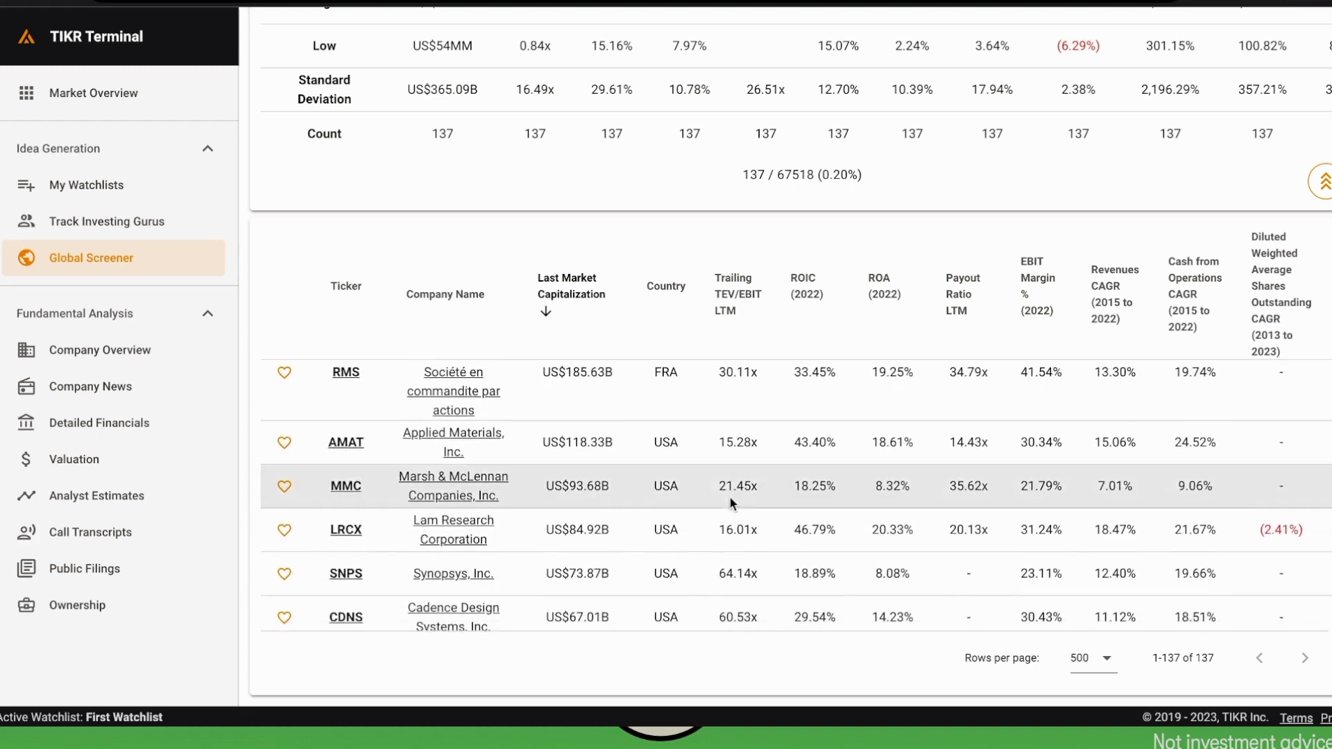
{"action": "scroll", "coordinate": [731, 497], "scroll_direction": "down", "scroll_amount": 4}
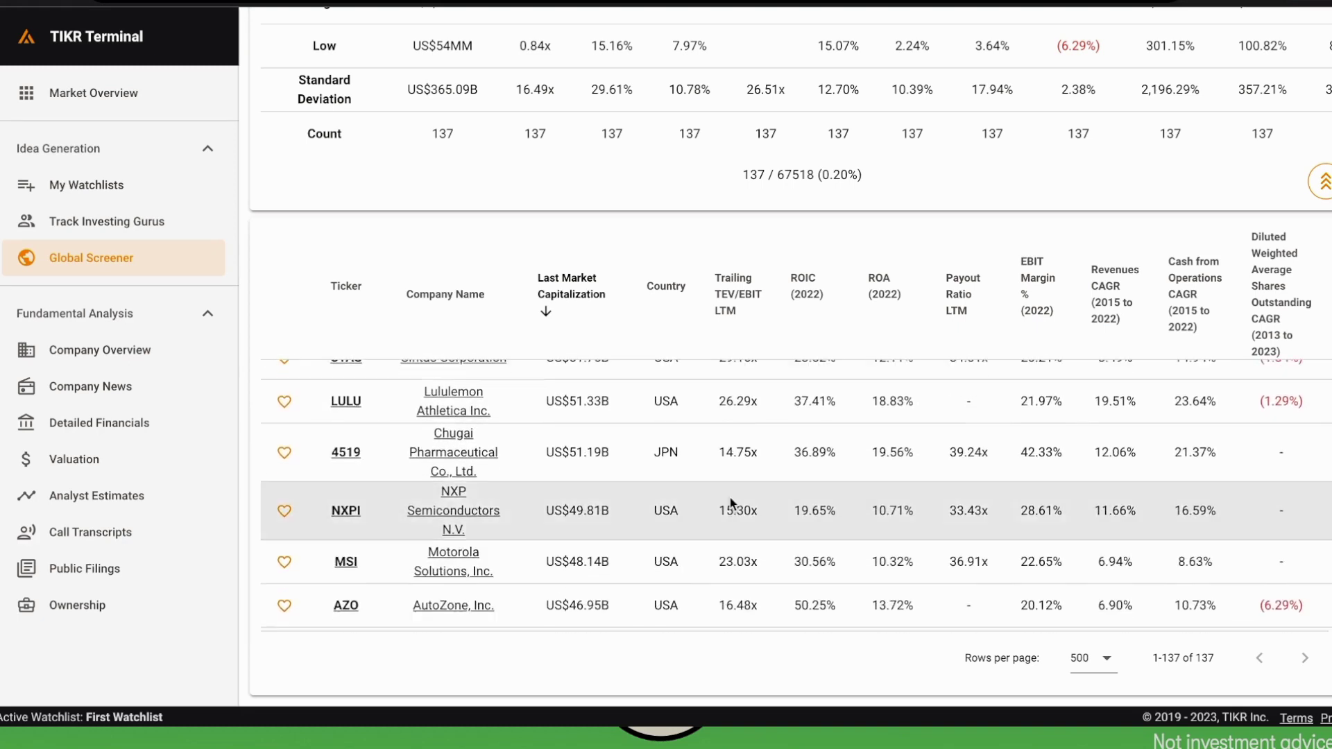
{"action": "scroll", "coordinate": [730, 497], "scroll_direction": "down", "scroll_amount": 5}
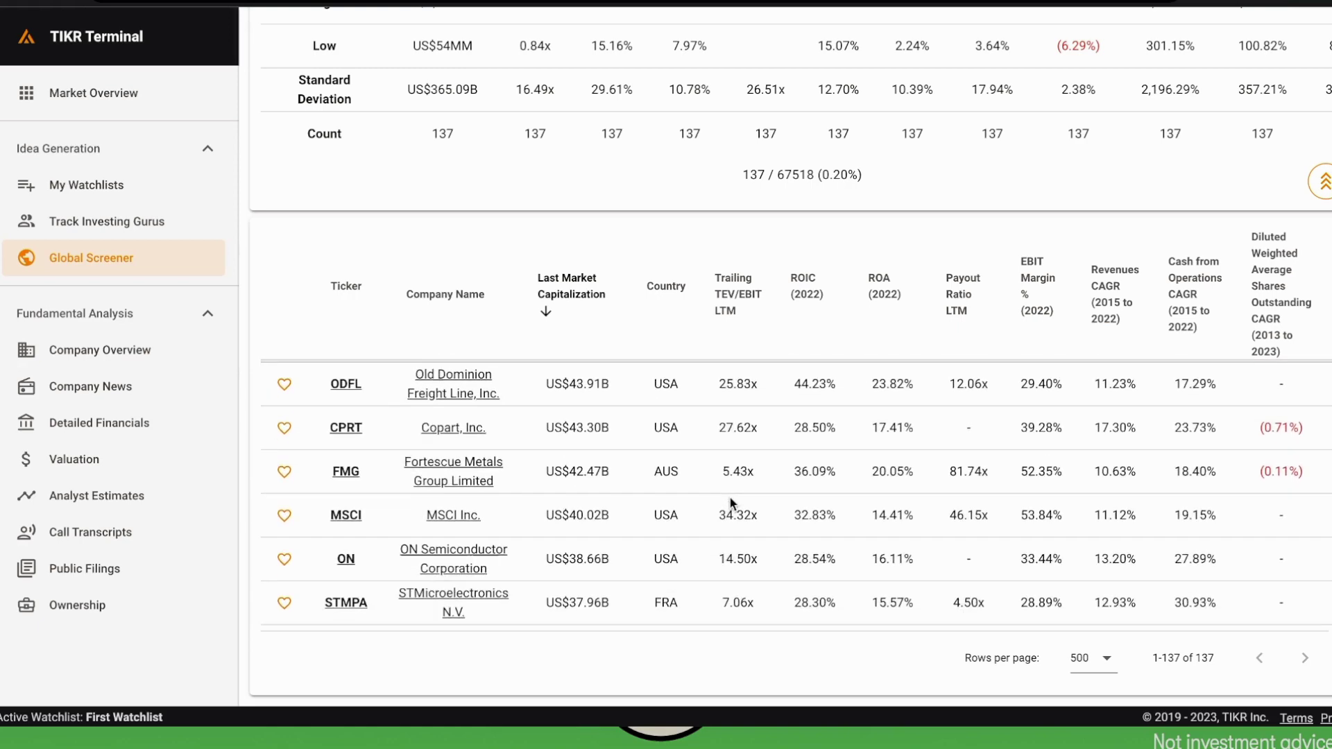
{"action": "scroll", "coordinate": [730, 498], "scroll_direction": "down", "scroll_amount": 5}
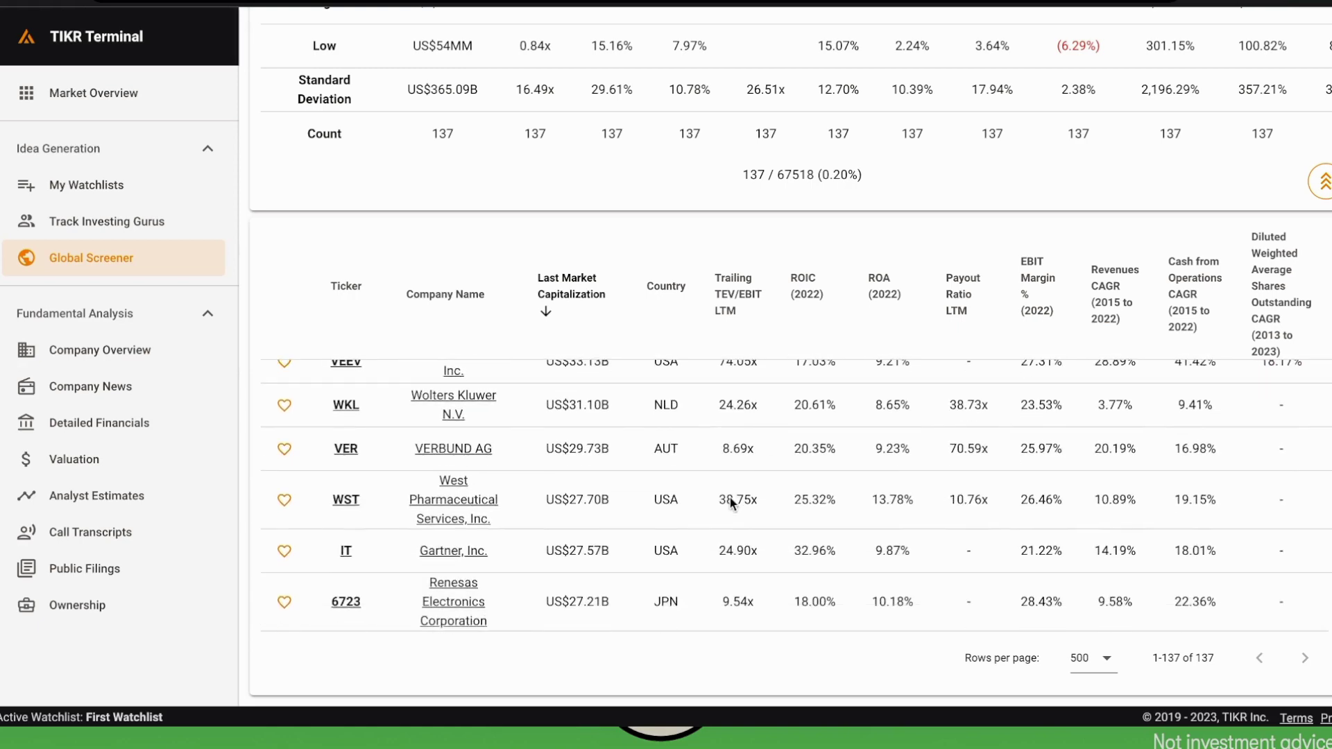
{"action": "scroll", "coordinate": [729, 498], "scroll_direction": "down", "scroll_amount": 5}
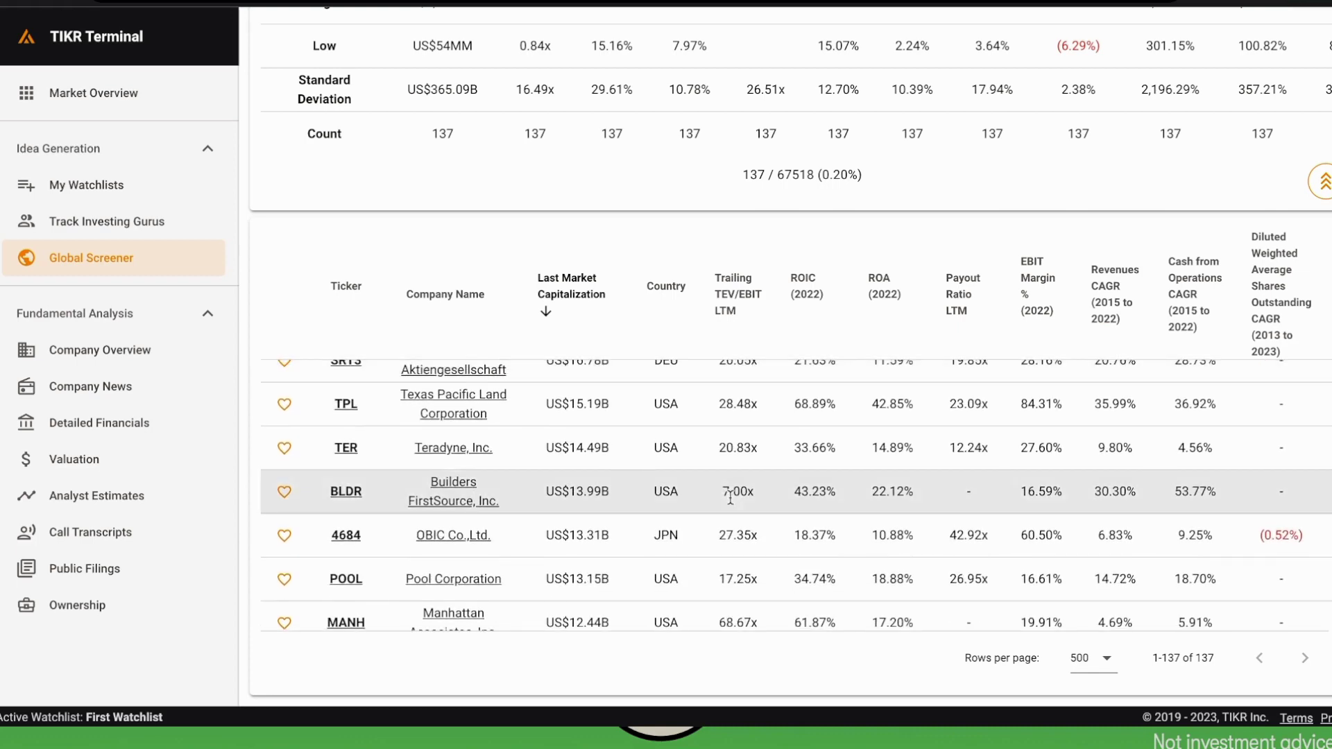
{"action": "scroll", "coordinate": [730, 497], "scroll_direction": "down", "scroll_amount": 3}
{"action": "scroll", "coordinate": [730, 497], "scroll_direction": "down", "scroll_amount": 4}
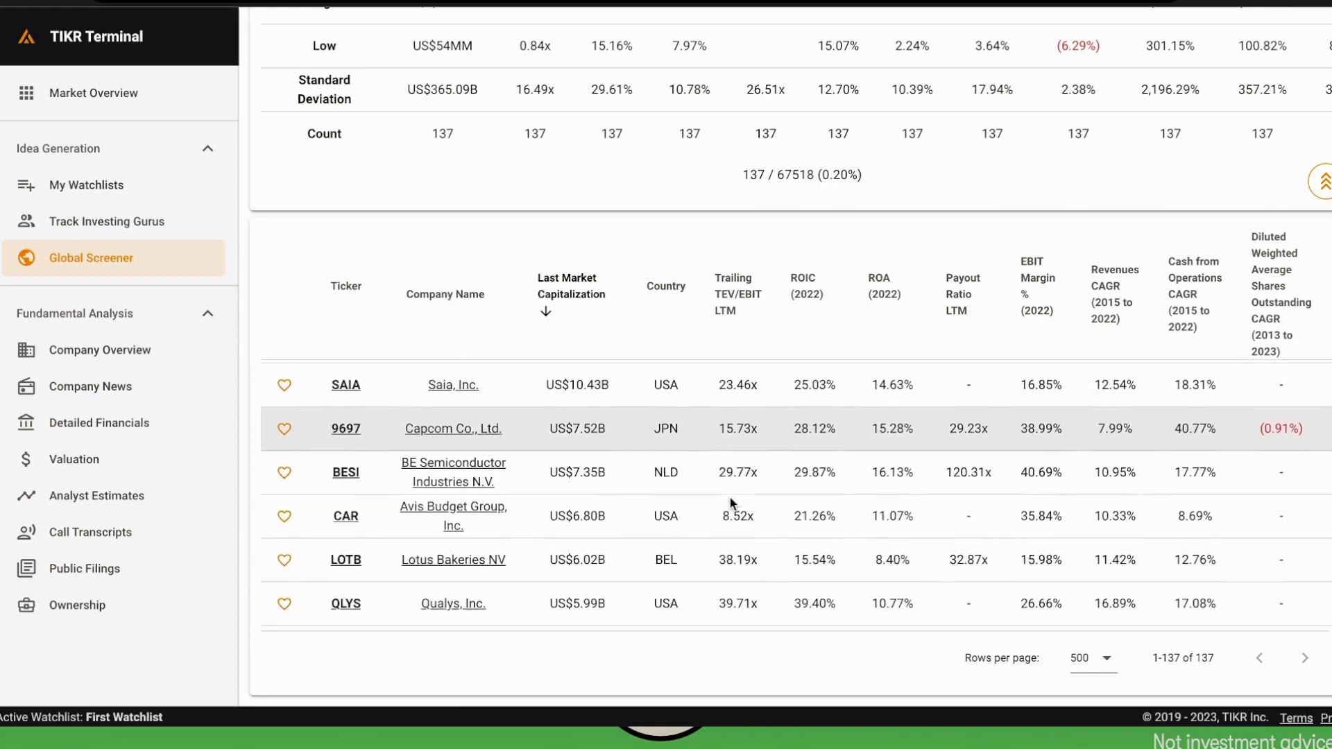
{"action": "scroll", "coordinate": [730, 497], "scroll_direction": "down", "scroll_amount": 5}
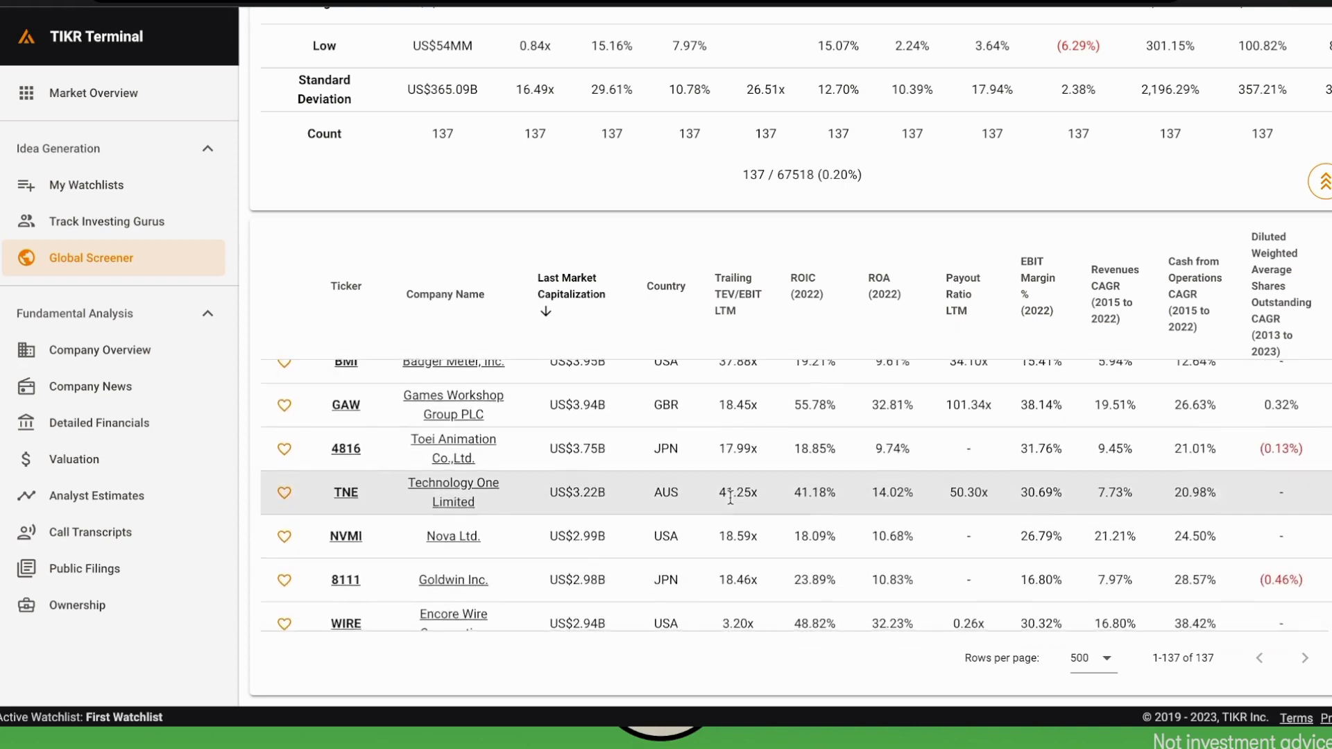
{"action": "scroll", "coordinate": [730, 498], "scroll_direction": "down", "scroll_amount": 5}
{"action": "scroll", "coordinate": [730, 497], "scroll_direction": "down", "scroll_amount": 5}
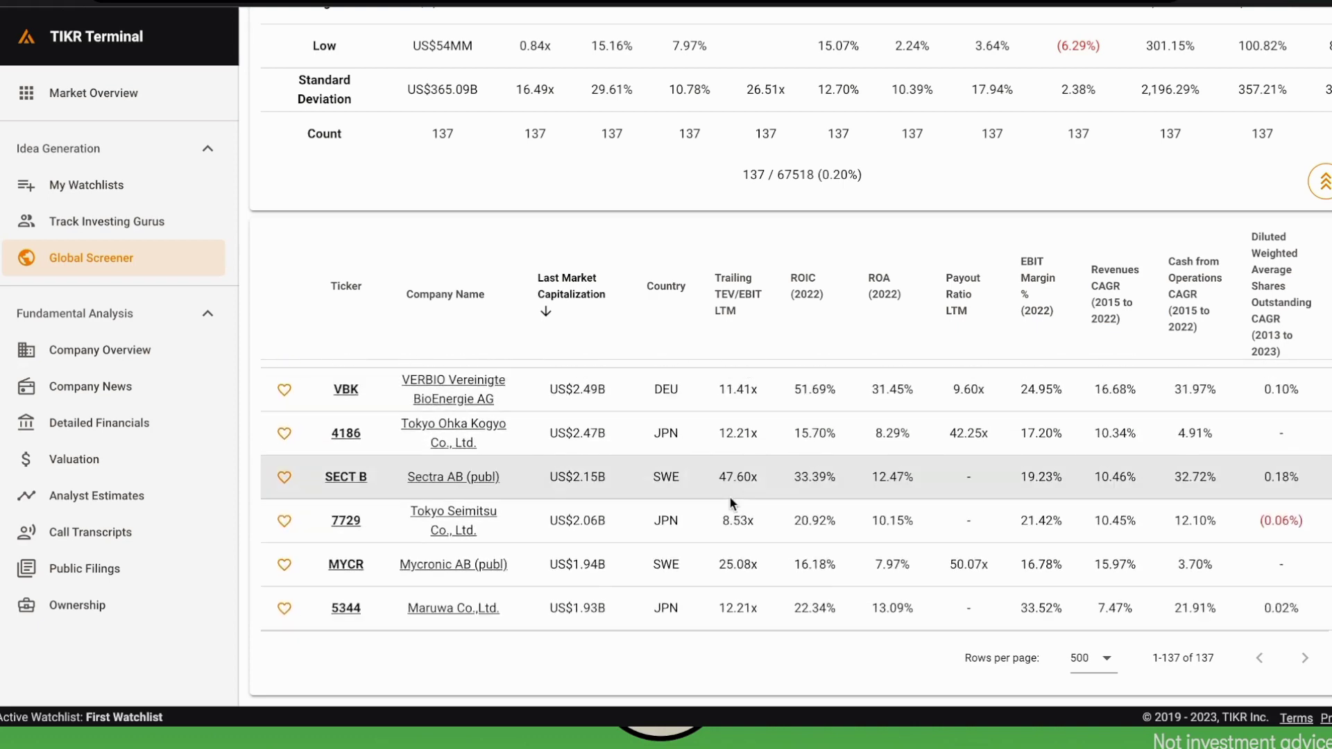
{"action": "scroll", "coordinate": [730, 497], "scroll_direction": "down", "scroll_amount": 3}
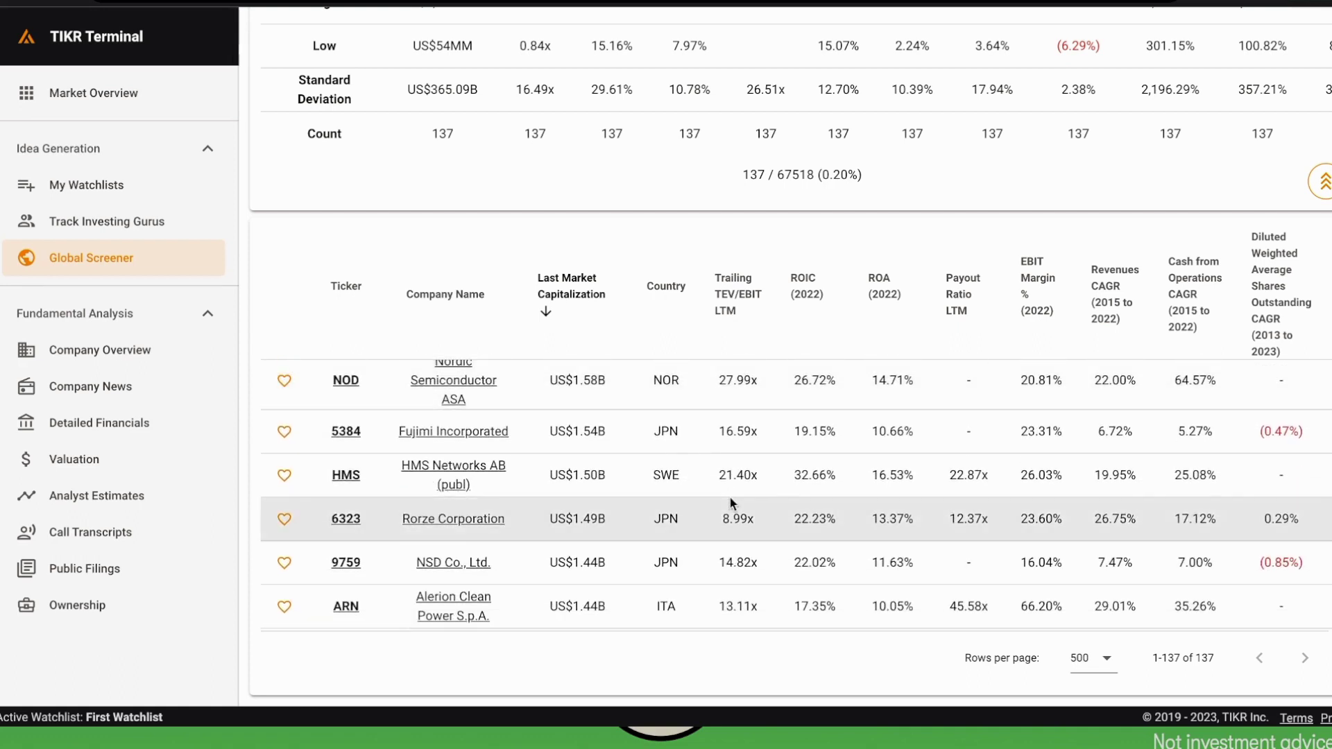
{"action": "scroll", "coordinate": [730, 497], "scroll_direction": "down", "scroll_amount": 5}
{"action": "scroll", "coordinate": [730, 498], "scroll_direction": "down", "scroll_amount": 3}
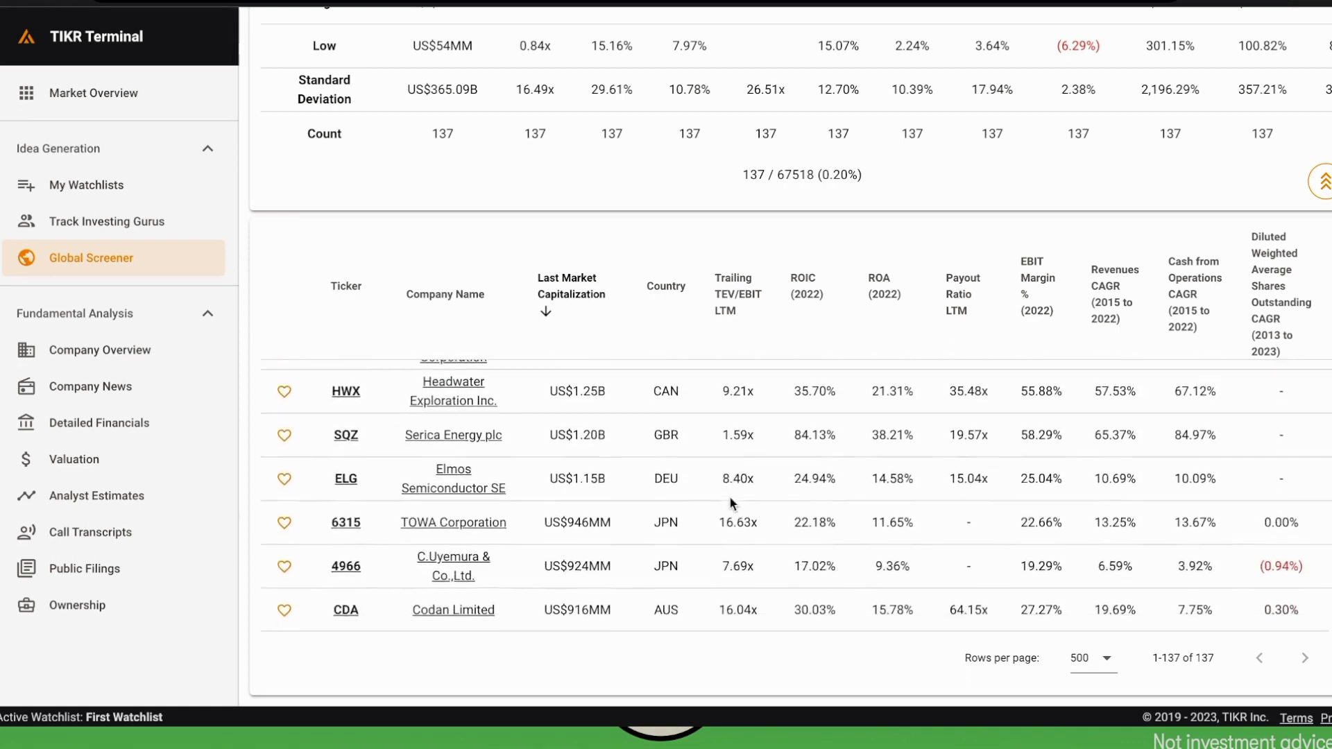
{"action": "scroll", "coordinate": [732, 503], "scroll_direction": "up", "scroll_amount": 20}
{"action": "scroll", "coordinate": [732, 506], "scroll_direction": "up", "scroll_amount": 5}
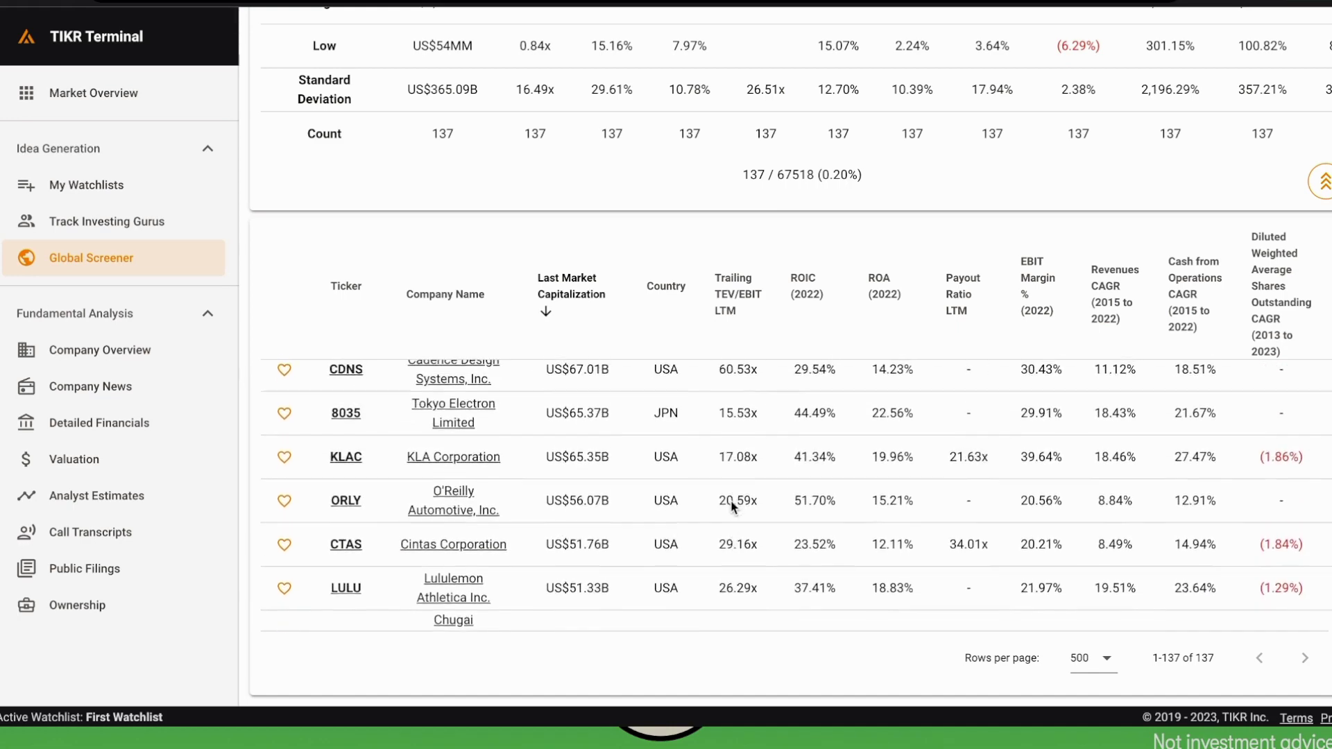
{"action": "scroll", "coordinate": [733, 507], "scroll_direction": "up", "scroll_amount": 3}
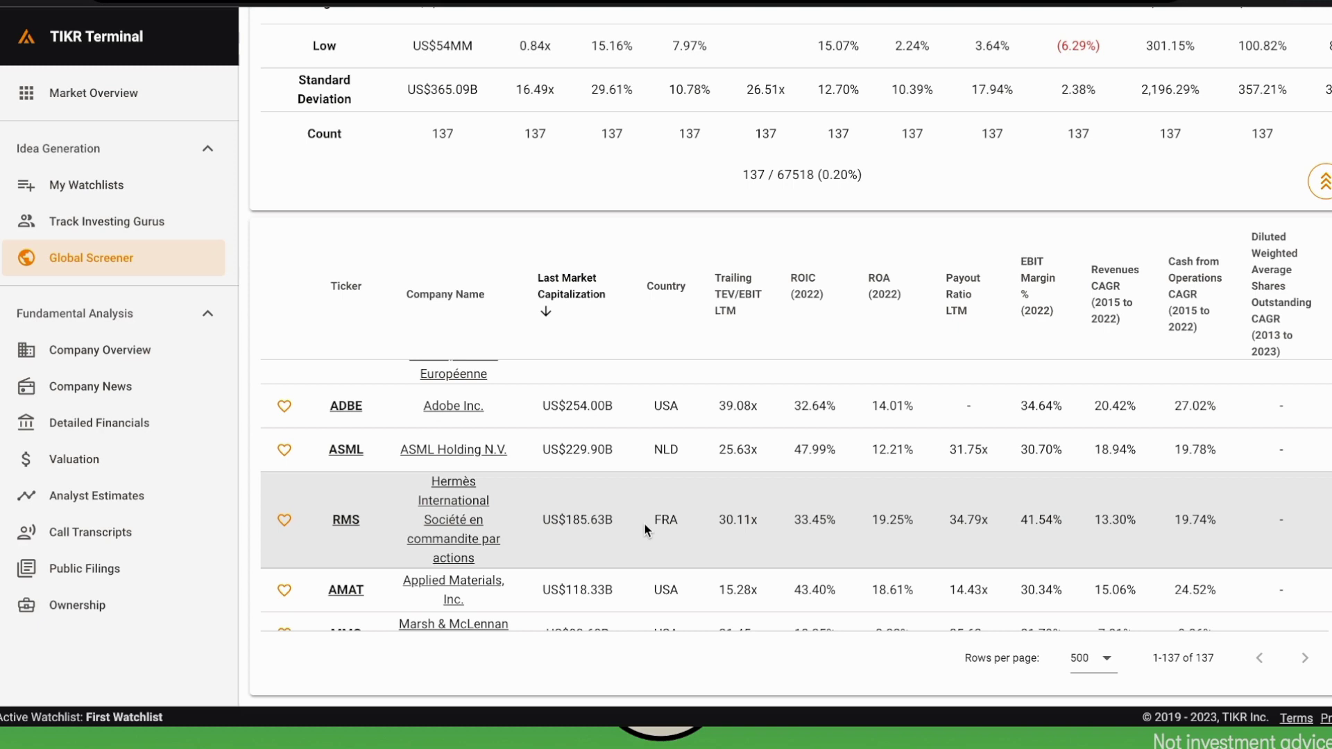
Raise the ROIC threshold from 15 to 35 and ROA from 7 to 15.
{"action": "scroll", "coordinate": [662, 163], "scroll_direction": "up", "scroll_amount": 5}
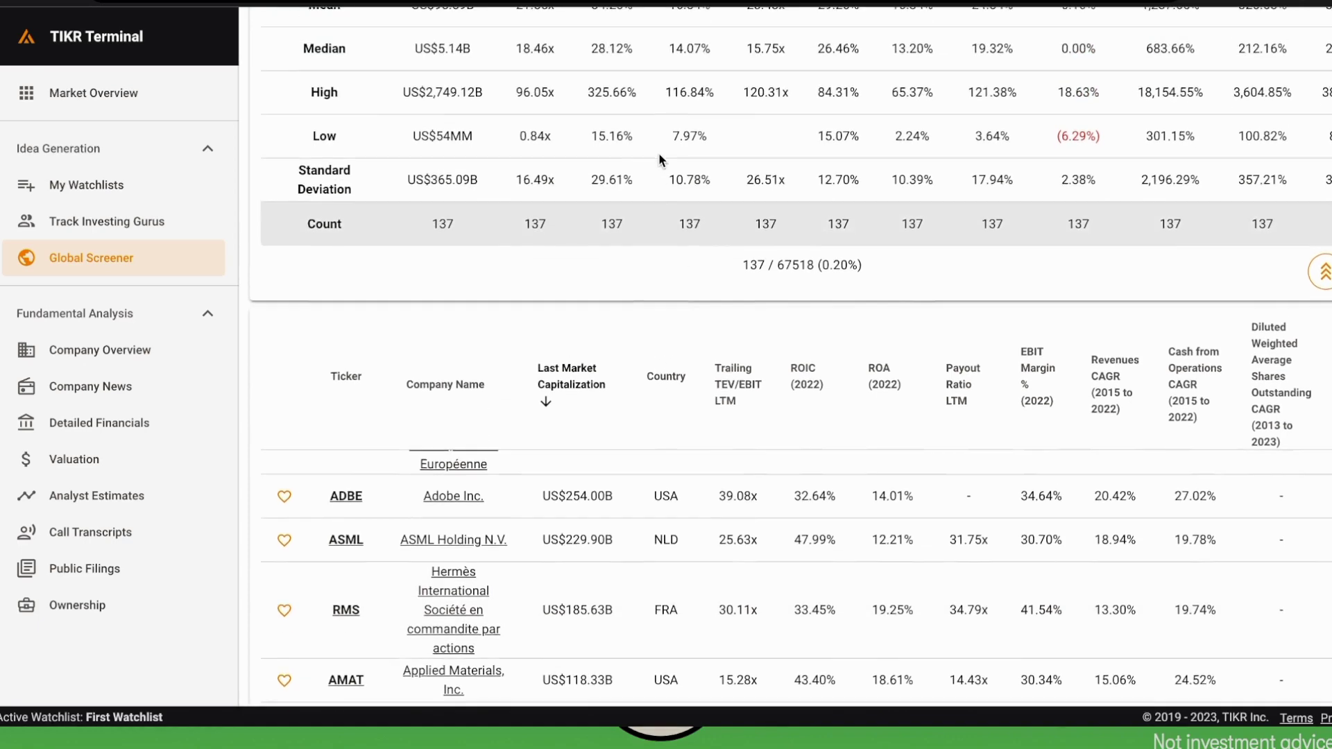
{"action": "scroll", "coordinate": [661, 161], "scroll_direction": "up", "scroll_amount": 10}
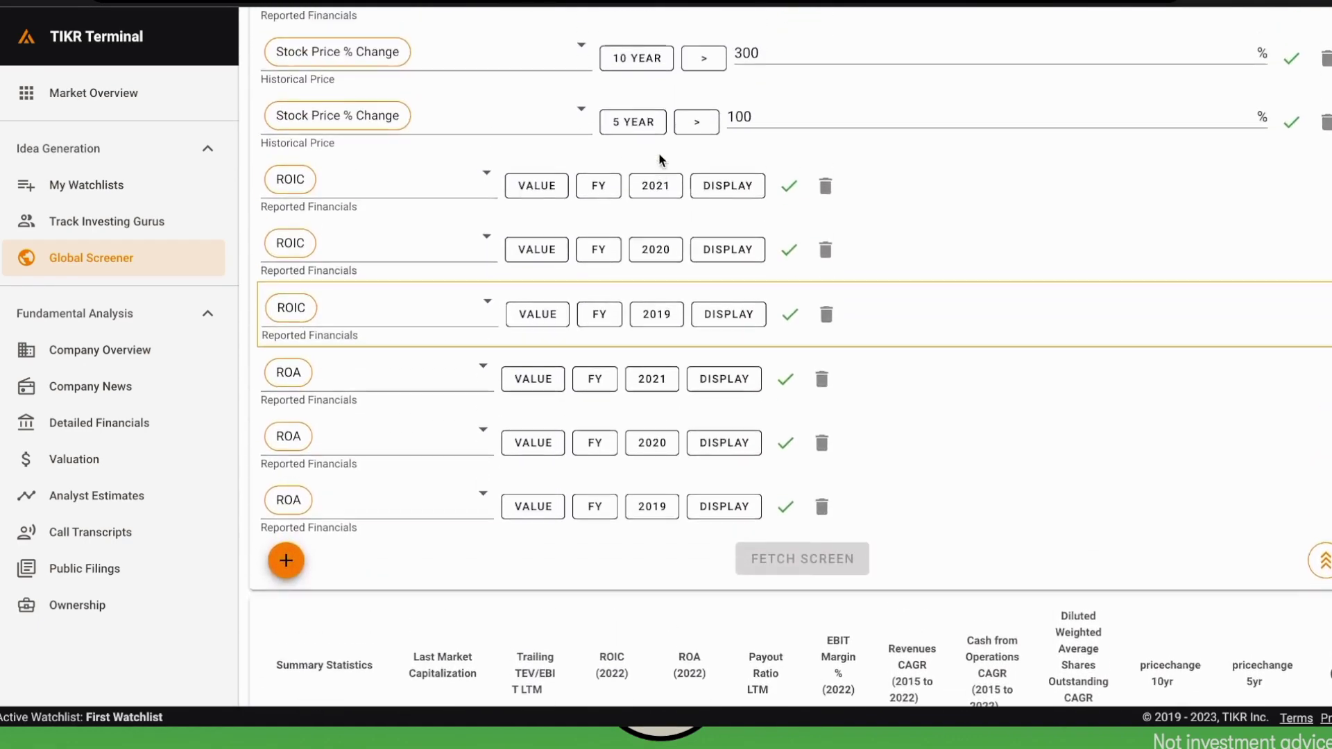
{"action": "scroll", "coordinate": [662, 159], "scroll_direction": "up", "scroll_amount": 8}
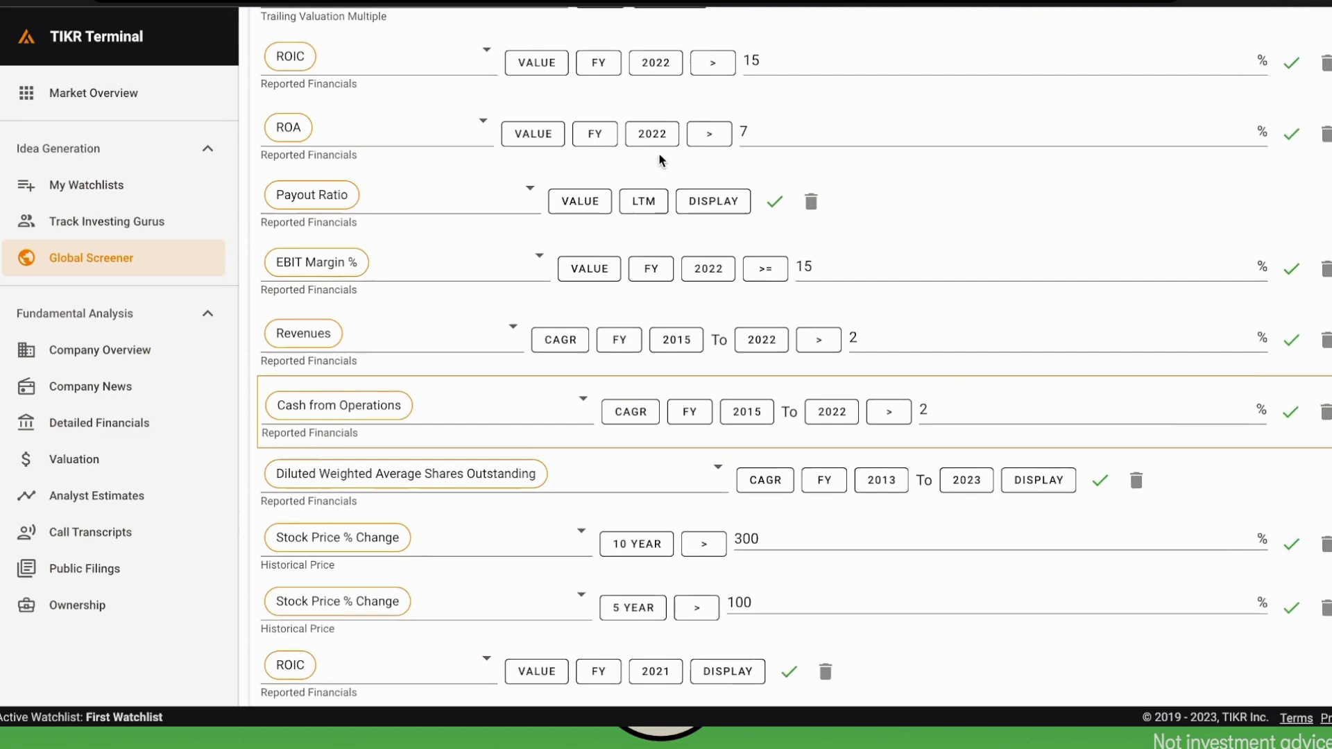
{"action": "scroll", "coordinate": [661, 161], "scroll_direction": "up", "scroll_amount": 6}
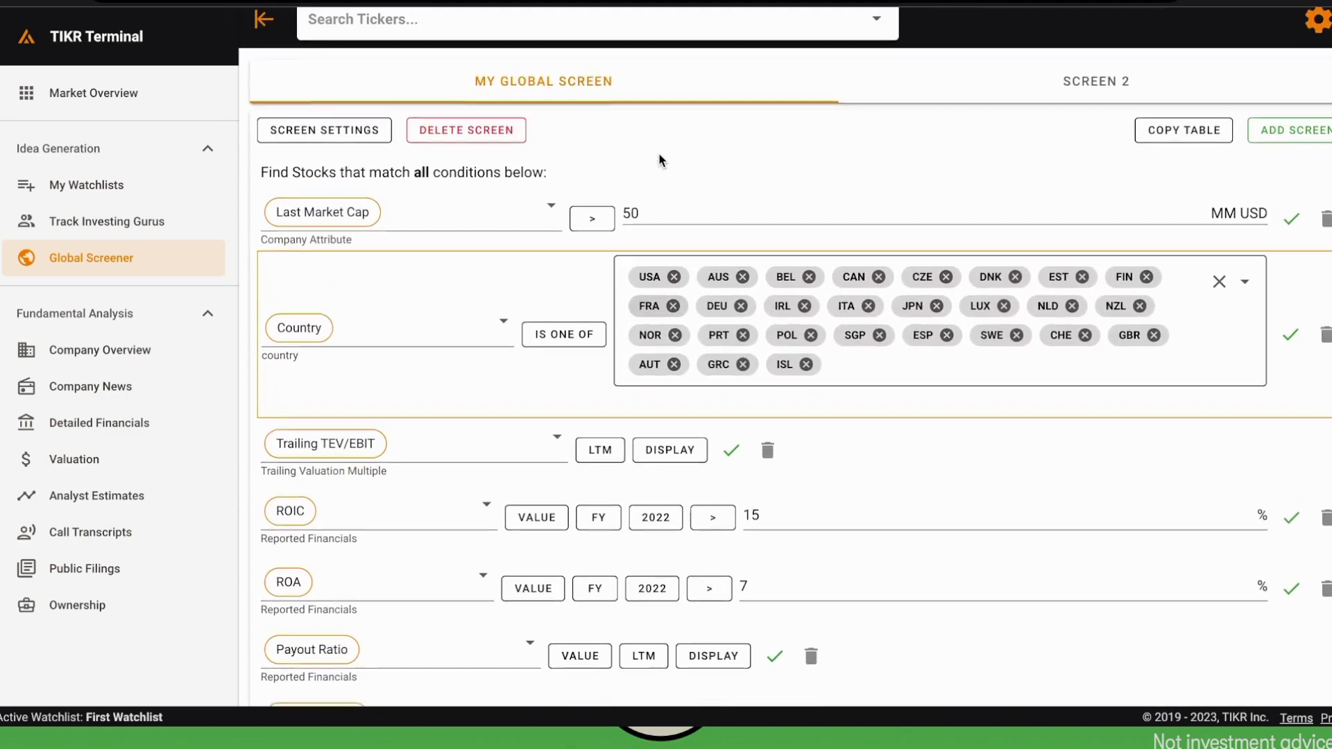
{"action": "scroll", "coordinate": [661, 161], "scroll_direction": "down", "scroll_amount": 3}
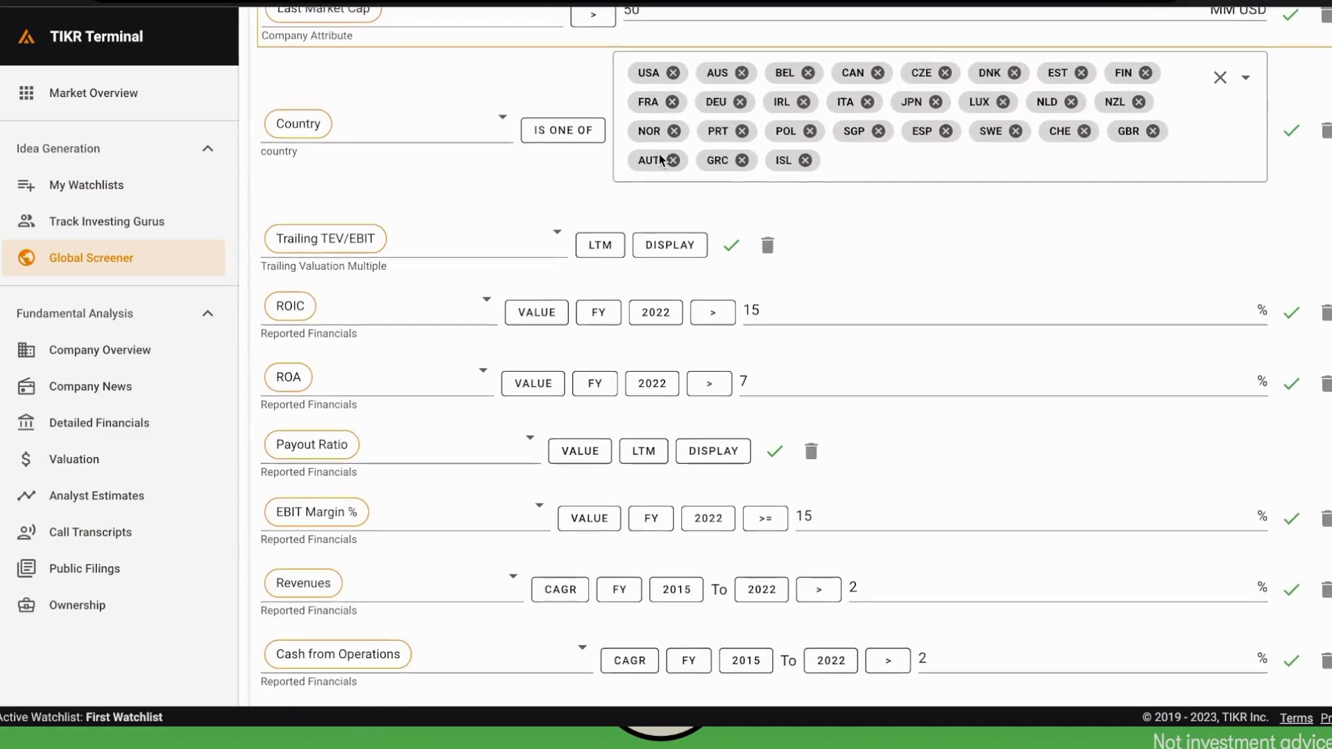
{"action": "left_click", "coordinate": [777, 266]}
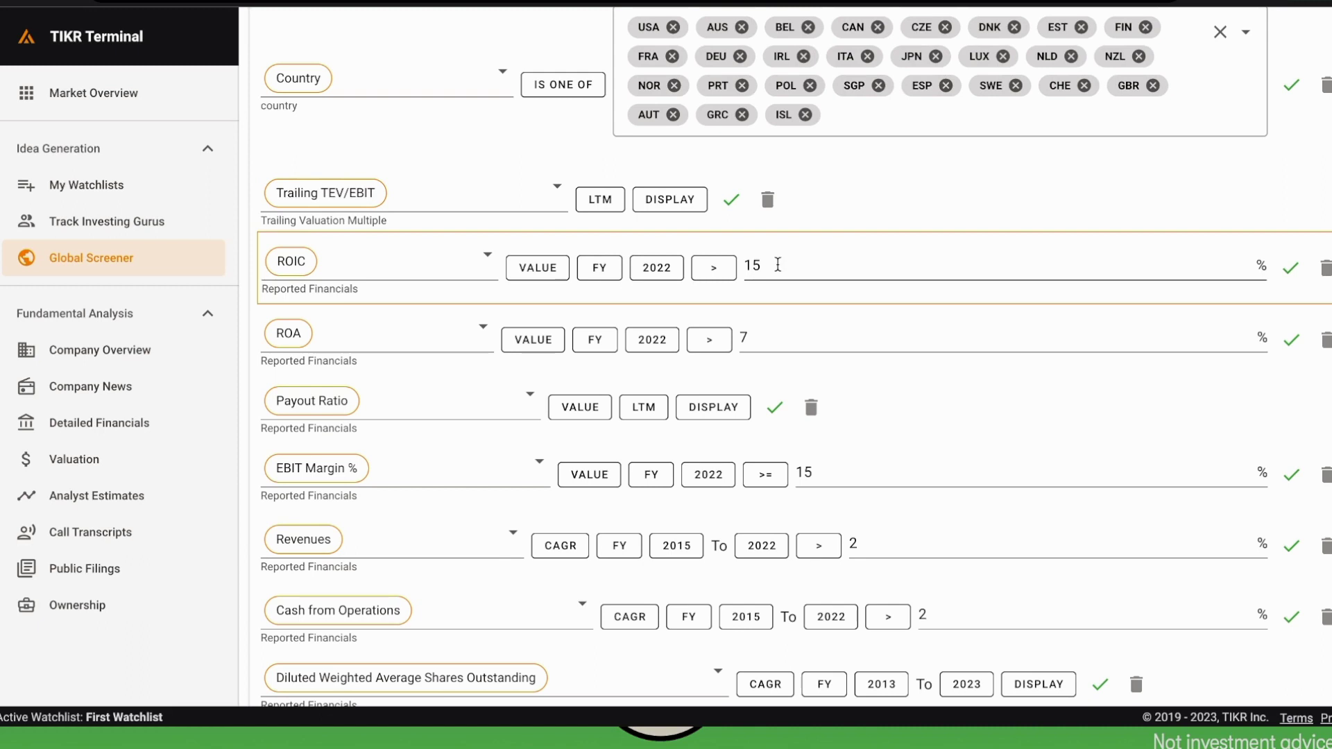
{"action": "key", "text": "BackSpace"}
{"action": "key", "text": "BackSpace"}
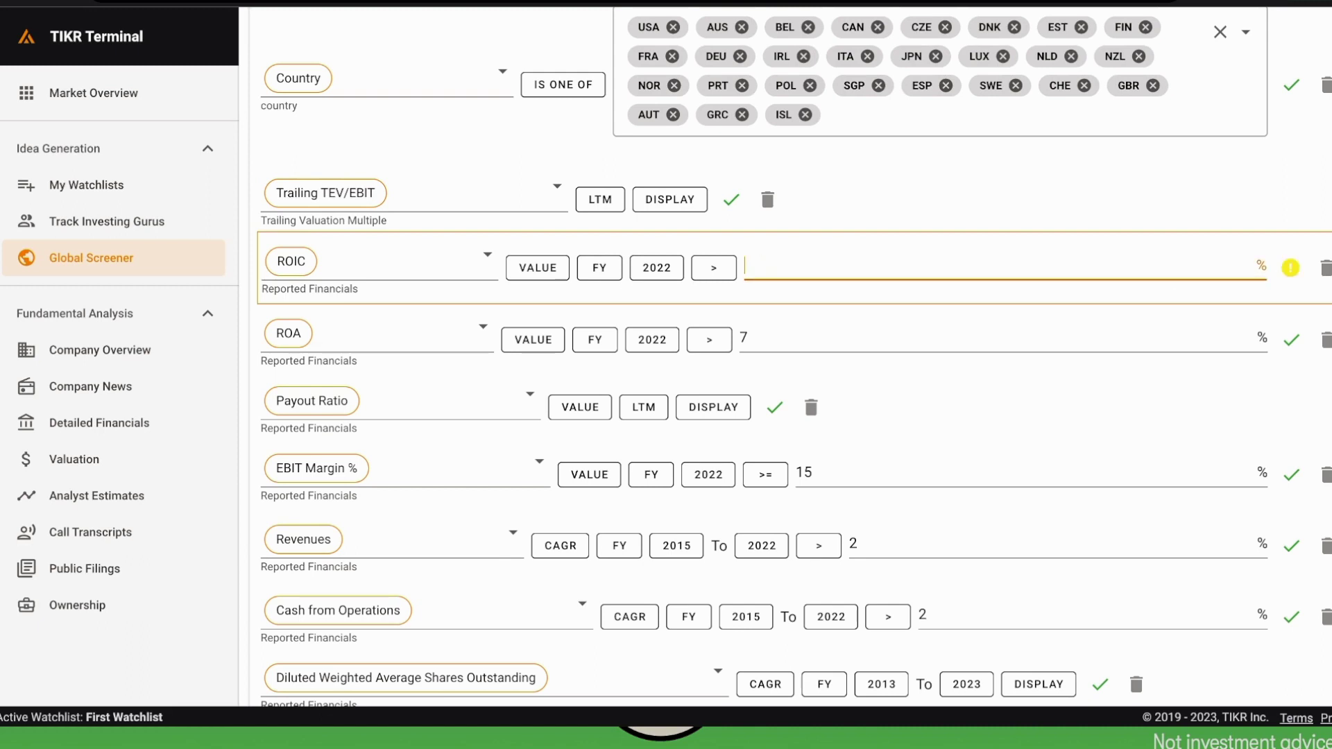
{"action": "type", "text": "35"}
{"action": "left_click", "coordinate": [831, 316]}
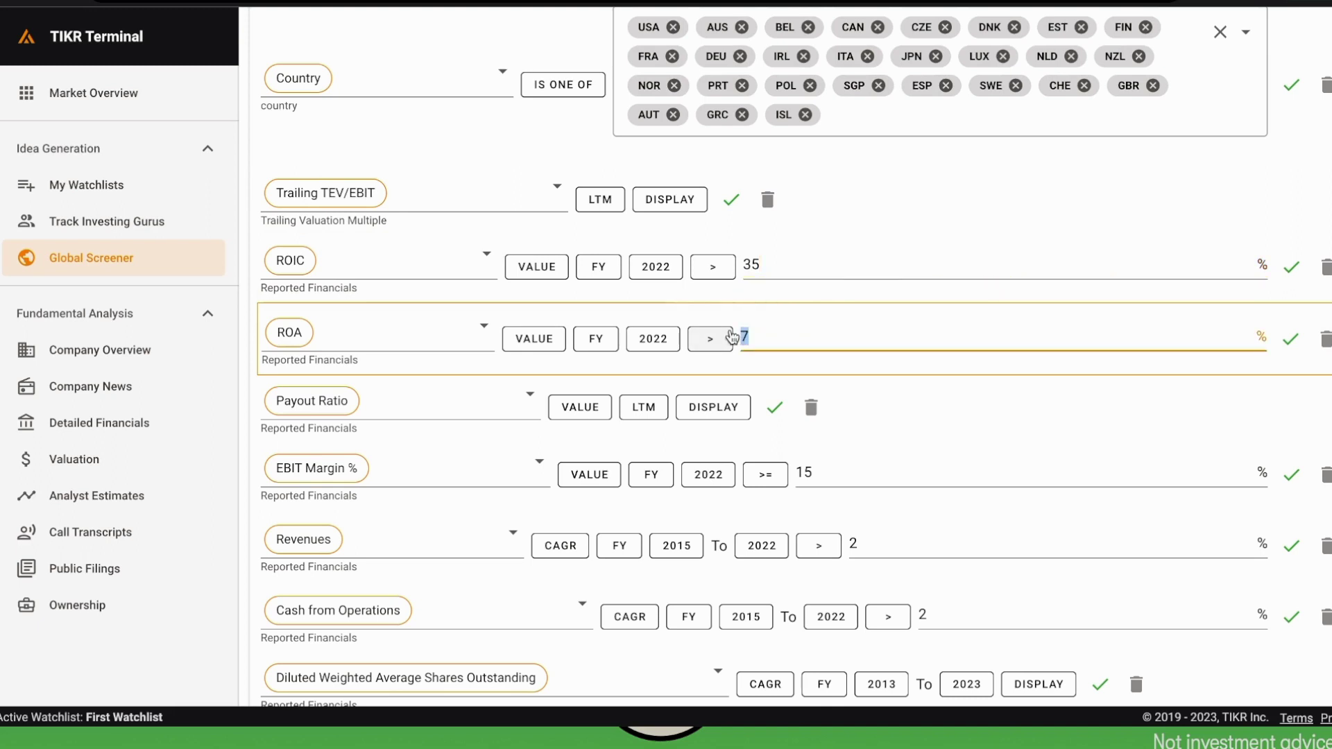
{"action": "key", "text": "BackSpace"}
{"action": "type", "text": "15"}
Raise EBIT Margin from 15 to 30 and revenue CAGR from 2 to 7, then apply the screen.
{"action": "scroll", "coordinate": [710, 338], "scroll_direction": "down", "scroll_amount": 2}
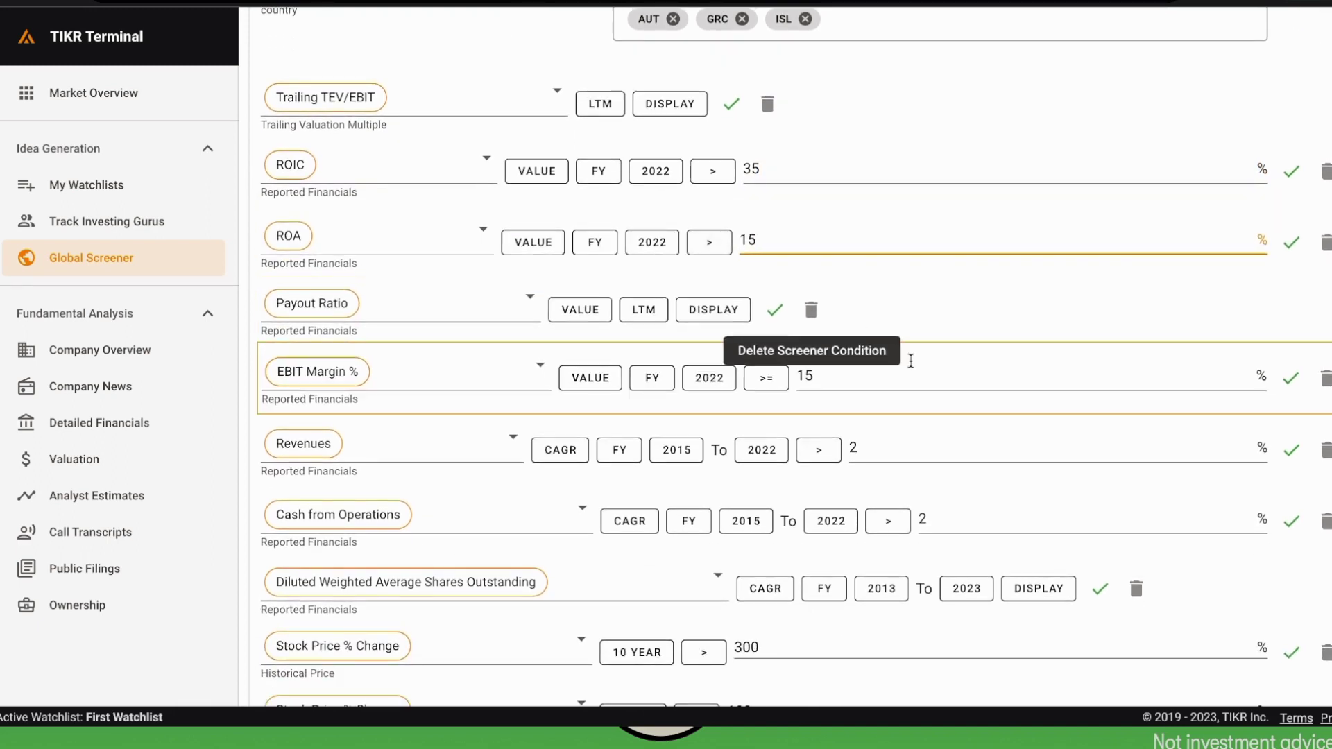
{"action": "left_click", "coordinate": [909, 370]}
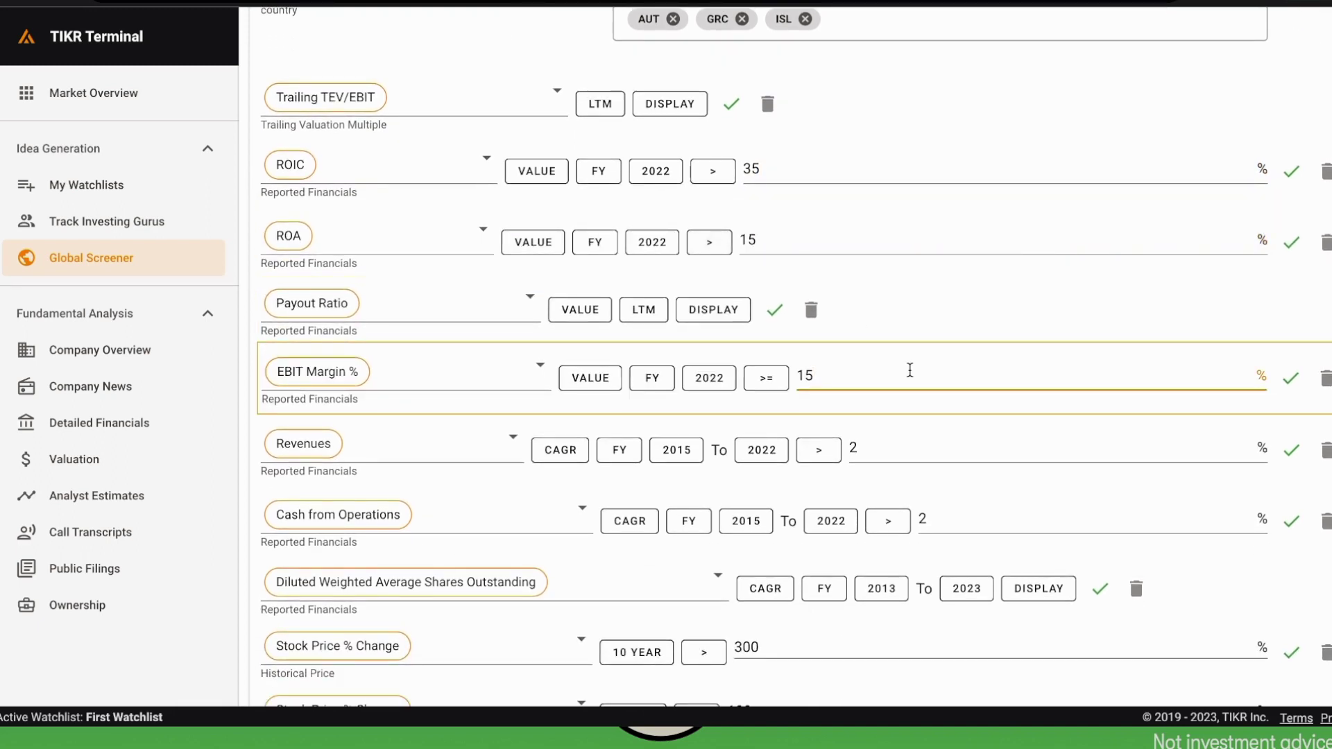
{"action": "left_click_drag", "start_coordinate": [825, 373], "coordinate": [796, 375]}
{"action": "type", "text": "30"}
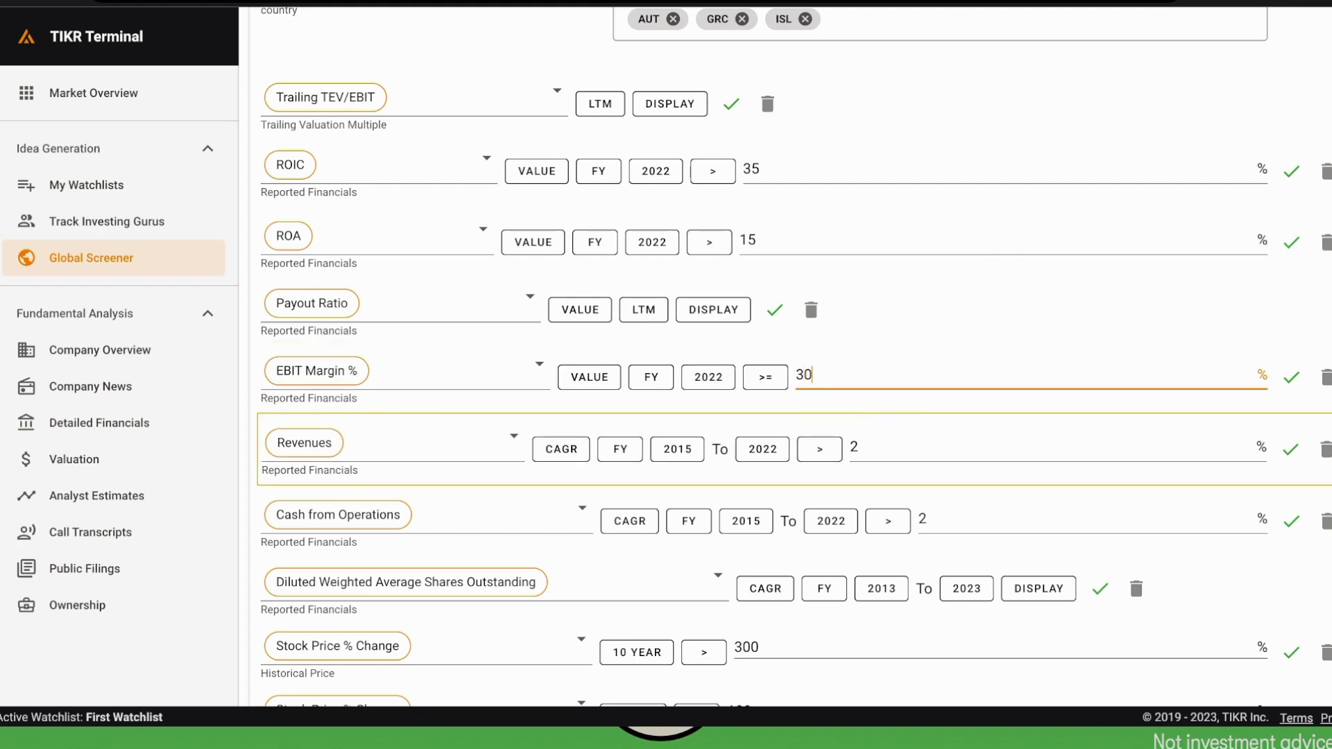
{"action": "left_click", "coordinate": [905, 453]}
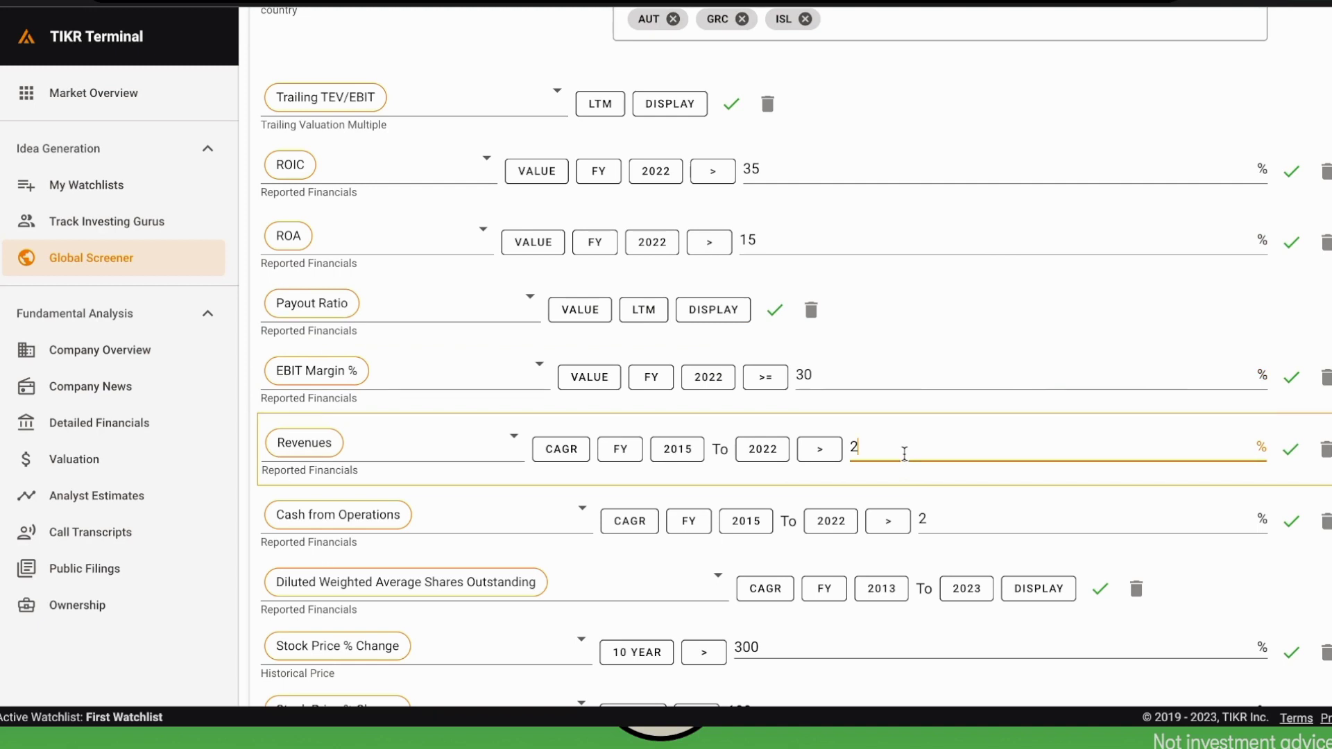
{"action": "scroll", "coordinate": [905, 453], "scroll_direction": "down", "scroll_amount": 2}
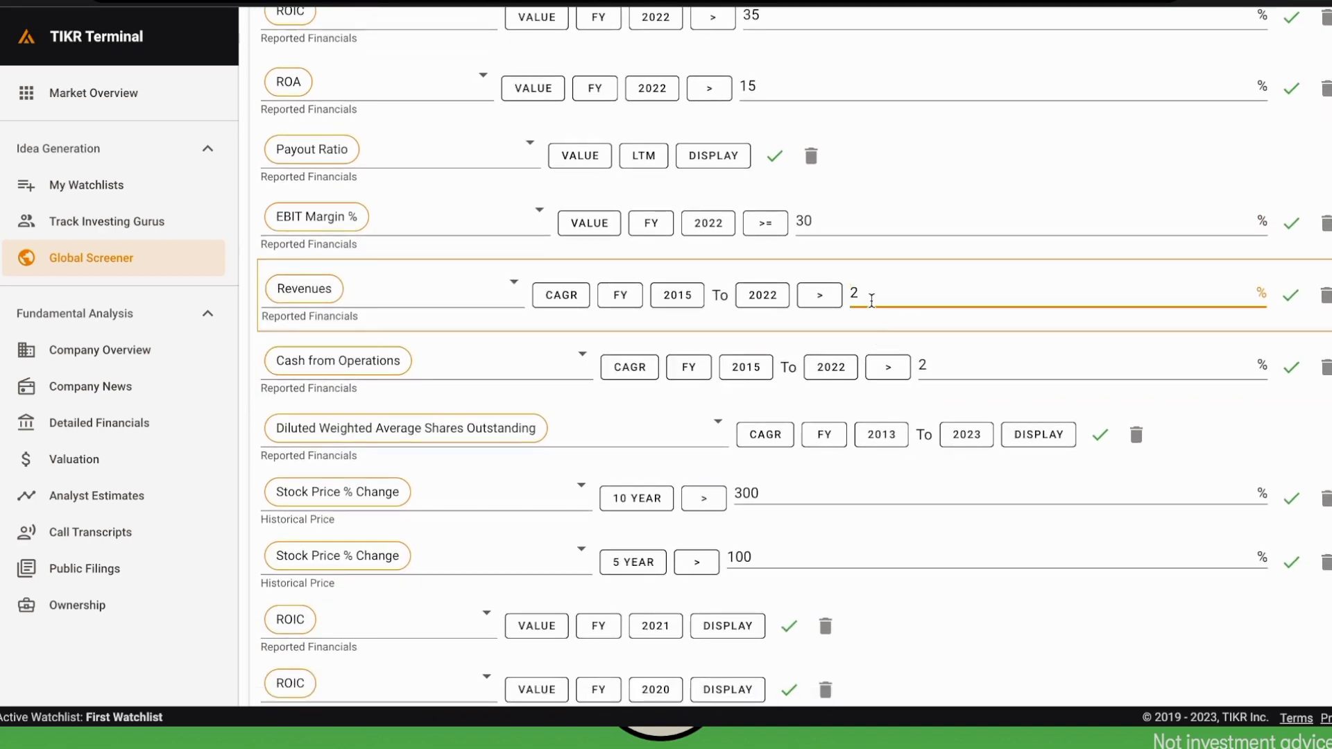
{"action": "key", "text": "BackSpace"}
{"action": "type", "text": "7"}
{"action": "left_click", "coordinate": [951, 361]}
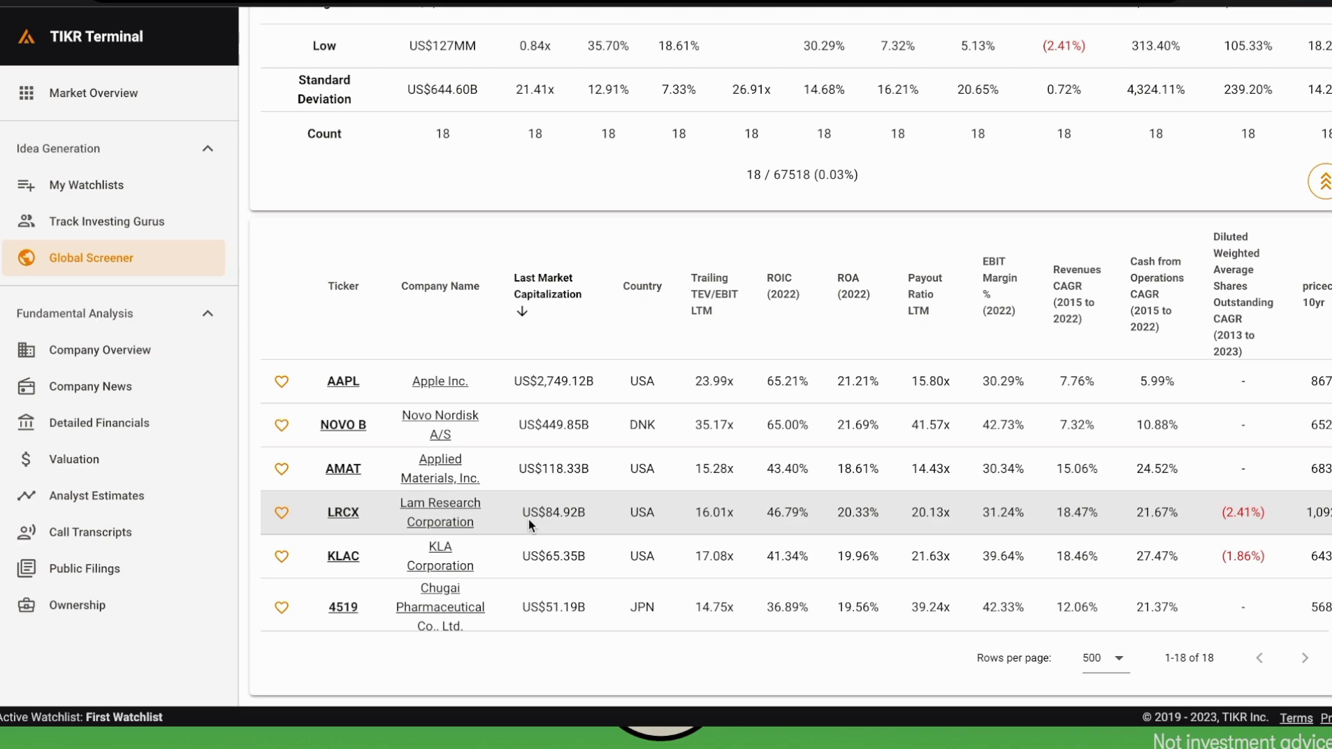
Scroll through the 18 results, from Apple at US$2,749.12B to Votum S.A. at US$127MM.
{"action": "scroll", "coordinate": [529, 519], "scroll_direction": "down", "scroll_amount": 3}
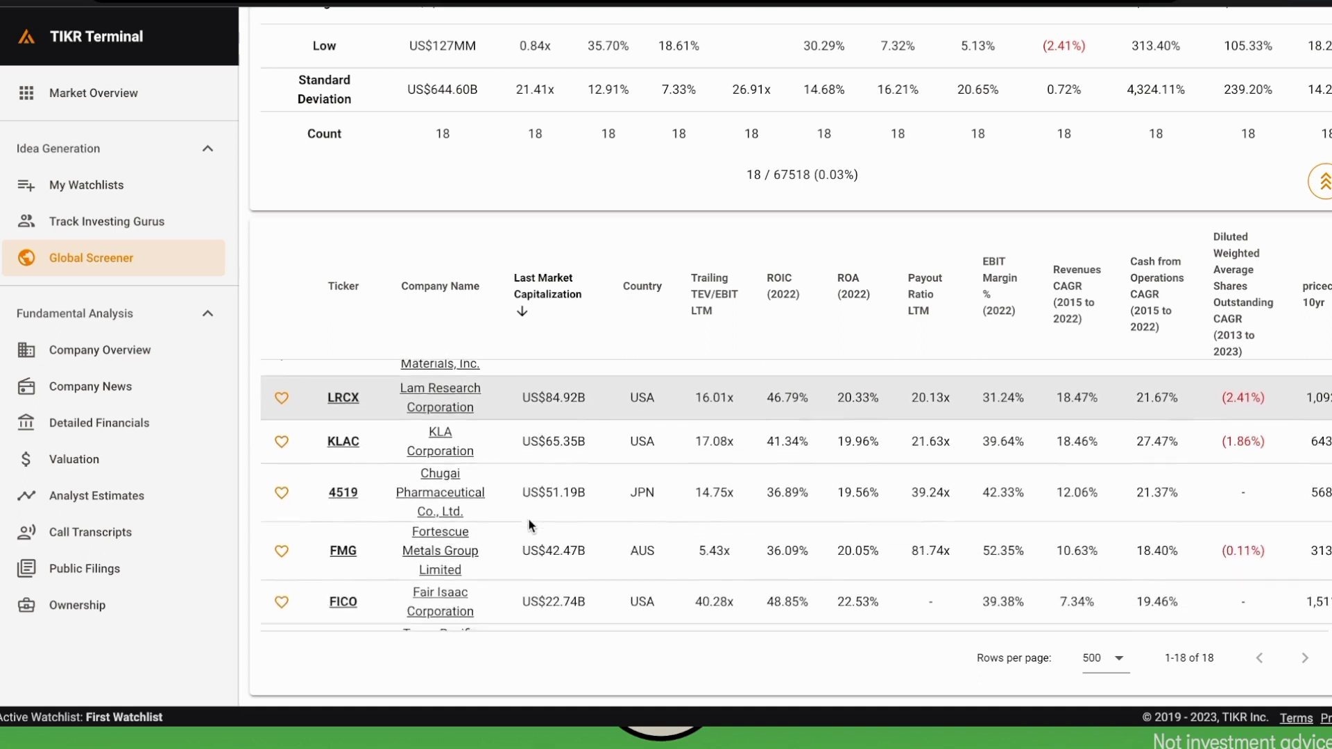
{"action": "scroll", "coordinate": [529, 519], "scroll_direction": "down", "scroll_amount": 4}
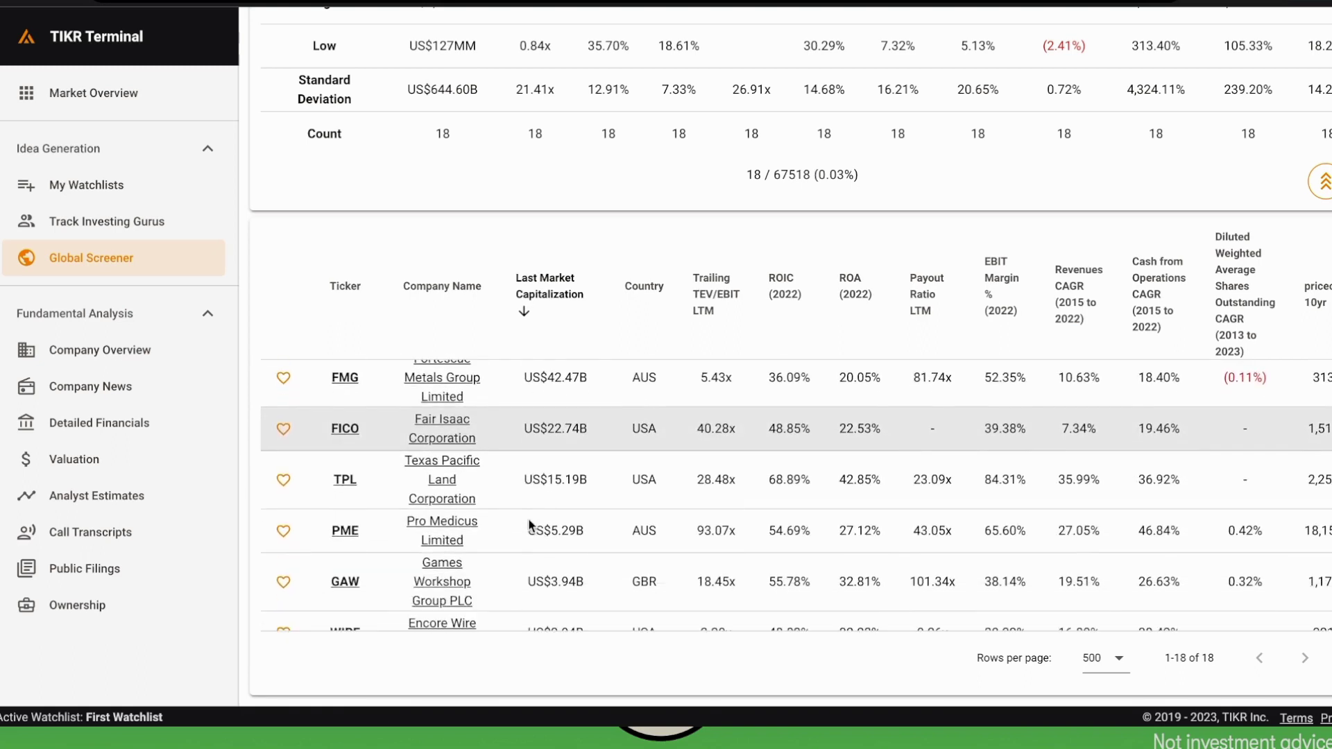
{"action": "scroll", "coordinate": [528, 519], "scroll_direction": "down", "scroll_amount": 4}
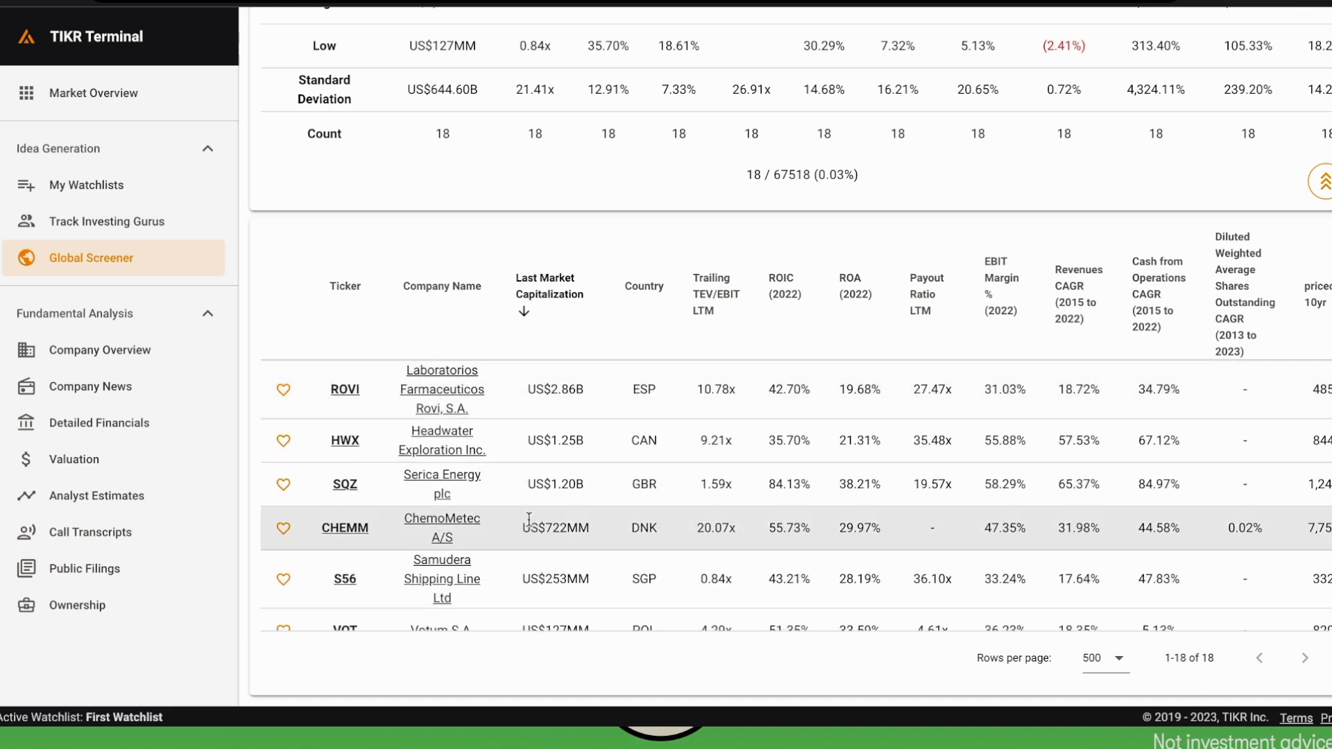
{"action": "scroll", "coordinate": [529, 519], "scroll_direction": "down", "scroll_amount": 1}
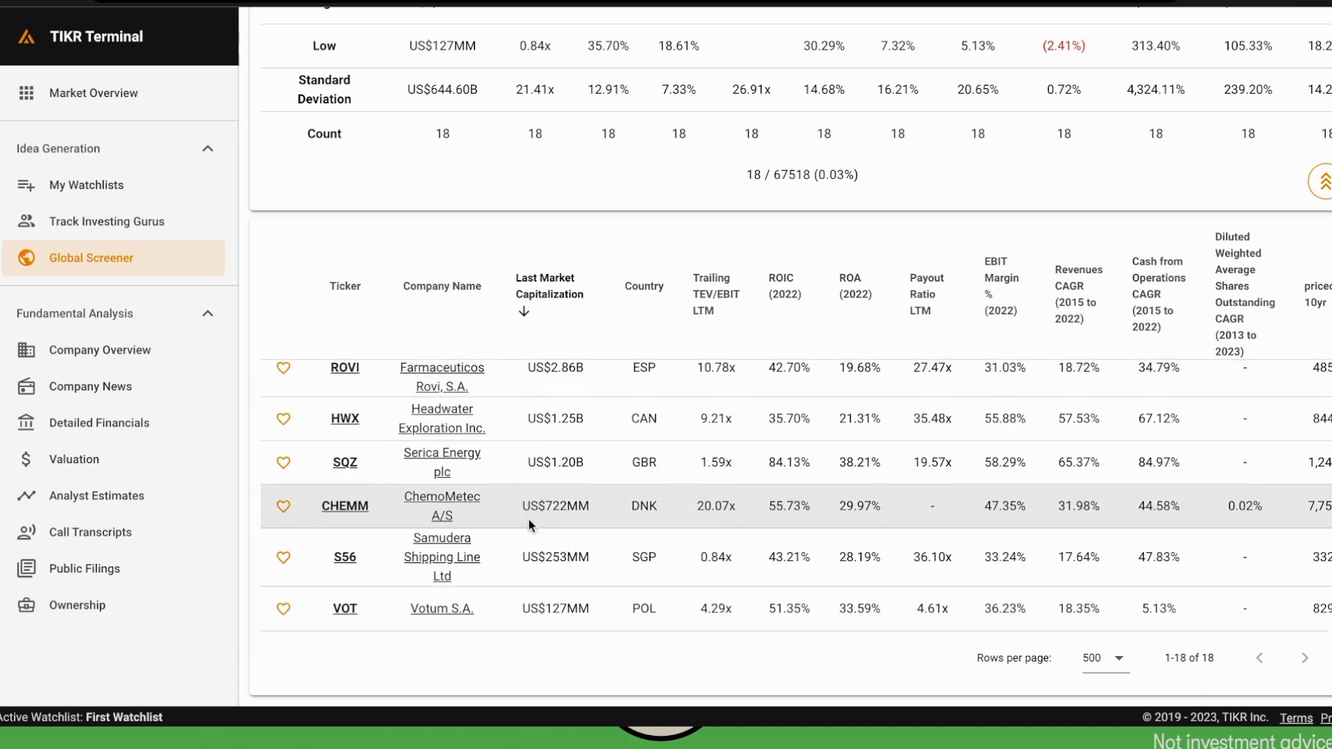
{"action": "scroll", "coordinate": [530, 521], "scroll_direction": "up", "scroll_amount": 3}
{"action": "scroll", "coordinate": [529, 525], "scroll_direction": "up", "scroll_amount": 6}
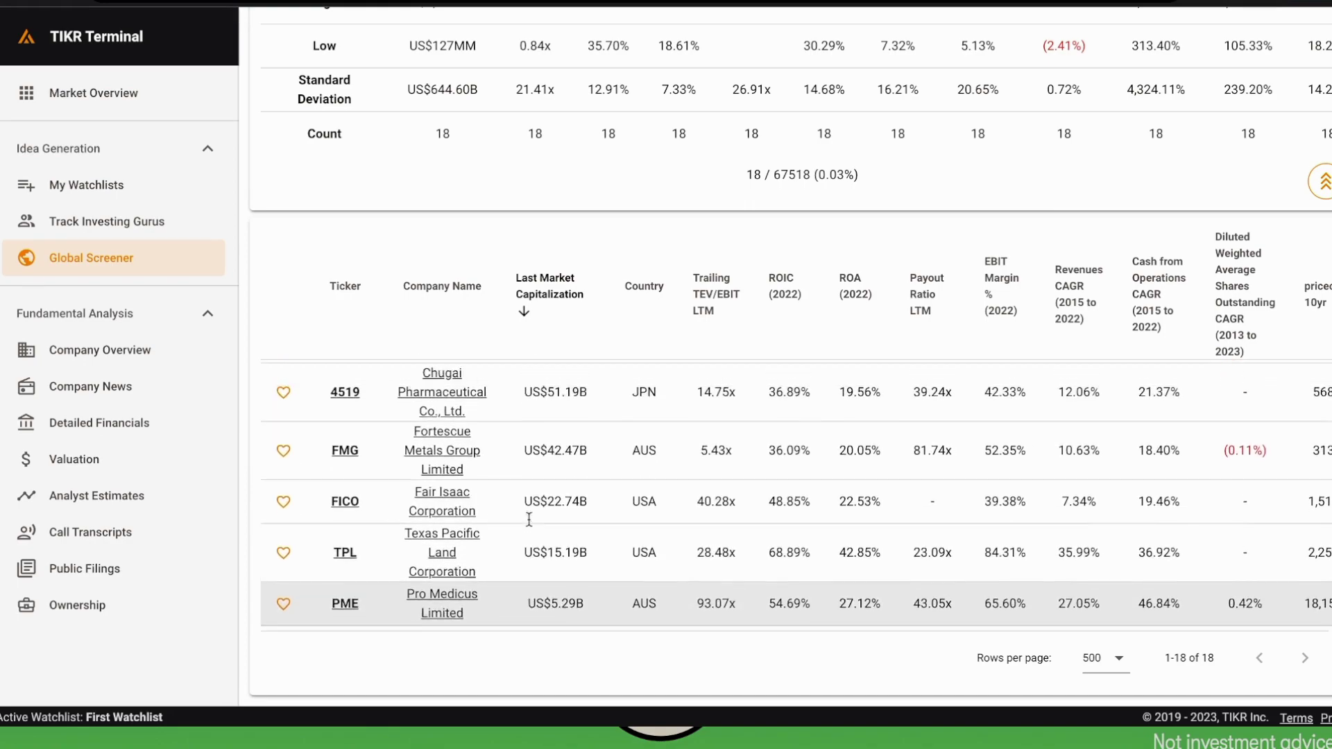
{"action": "scroll", "coordinate": [529, 519], "scroll_direction": "up", "scroll_amount": 1}
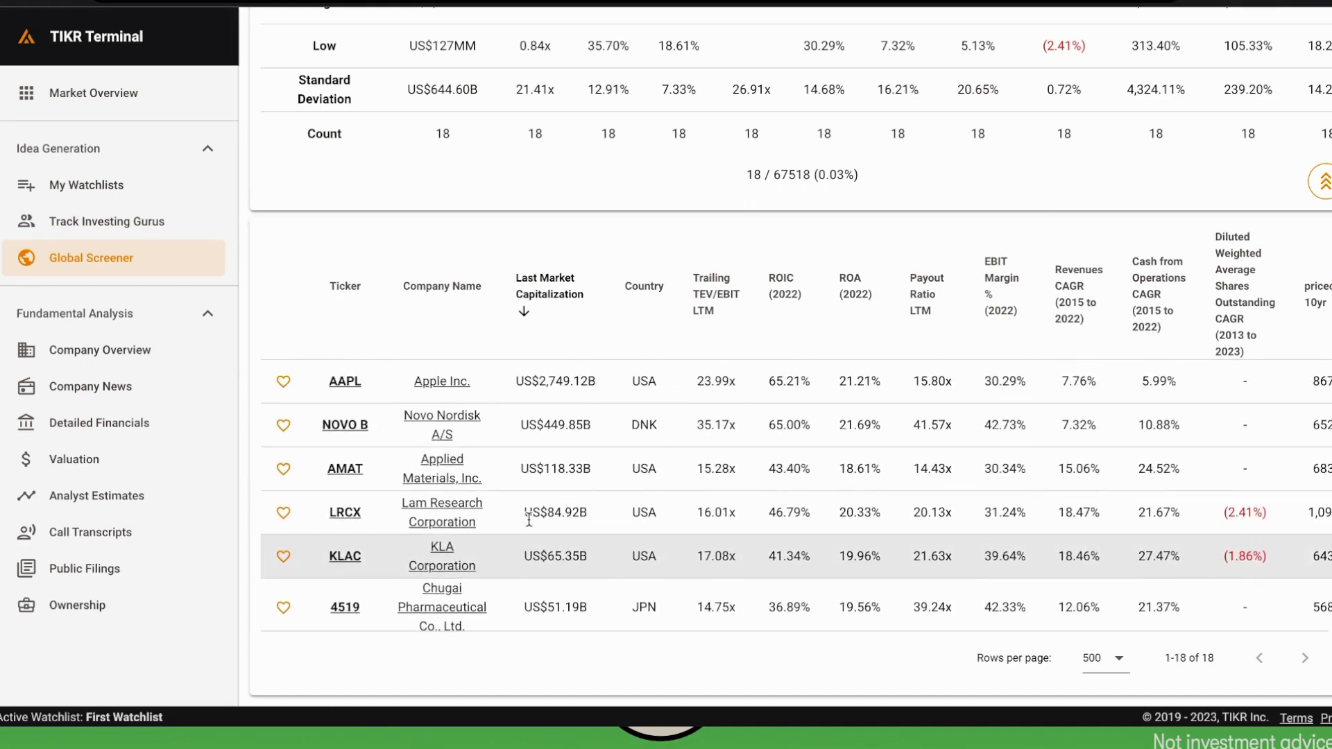